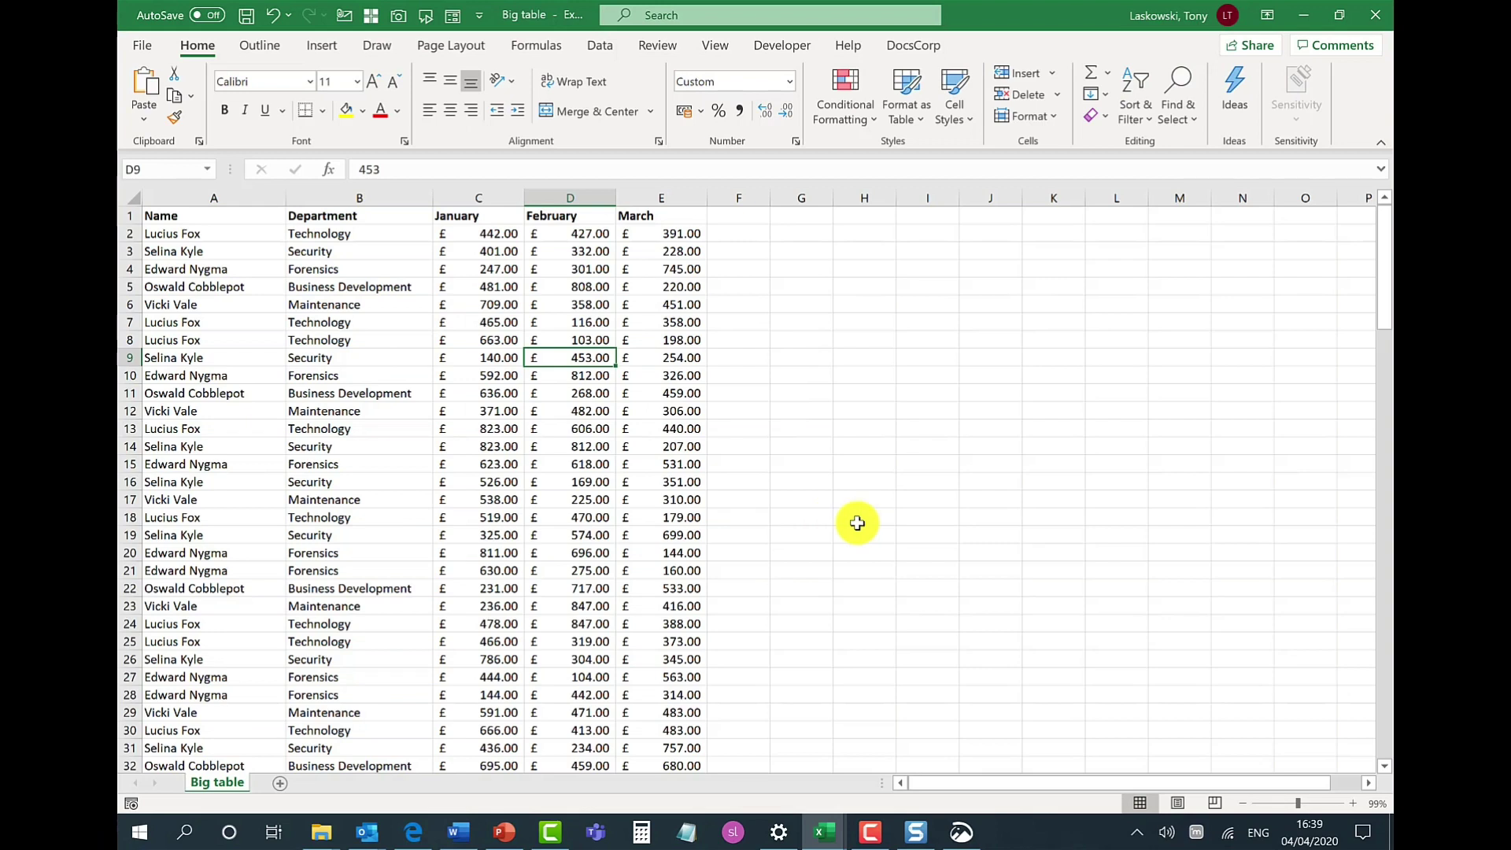
From Action Center, set Focus assist to Priority only and go to its Settings page
click(1366, 840)
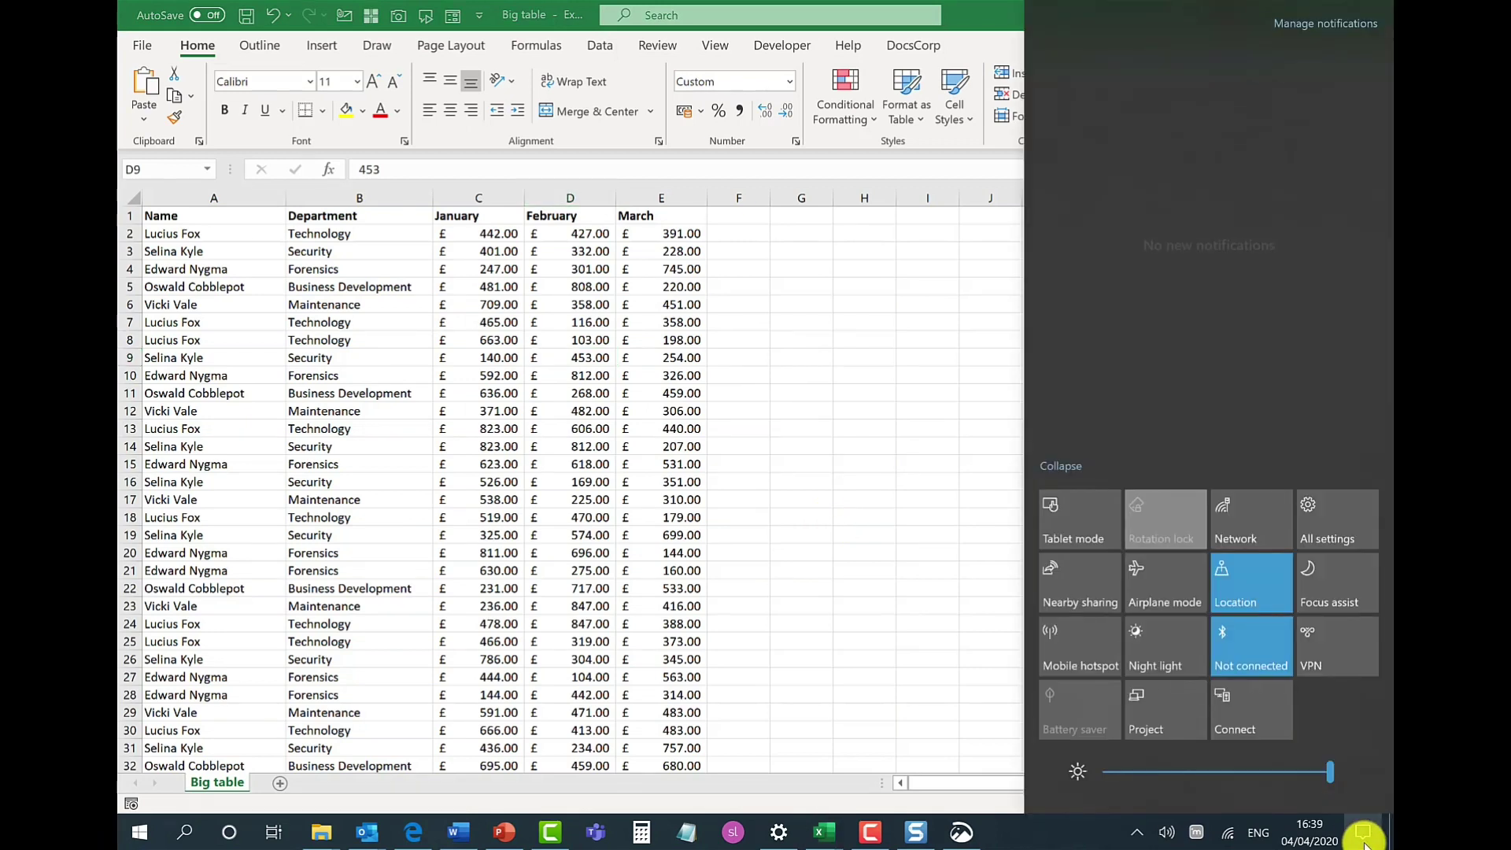
click(1350, 593)
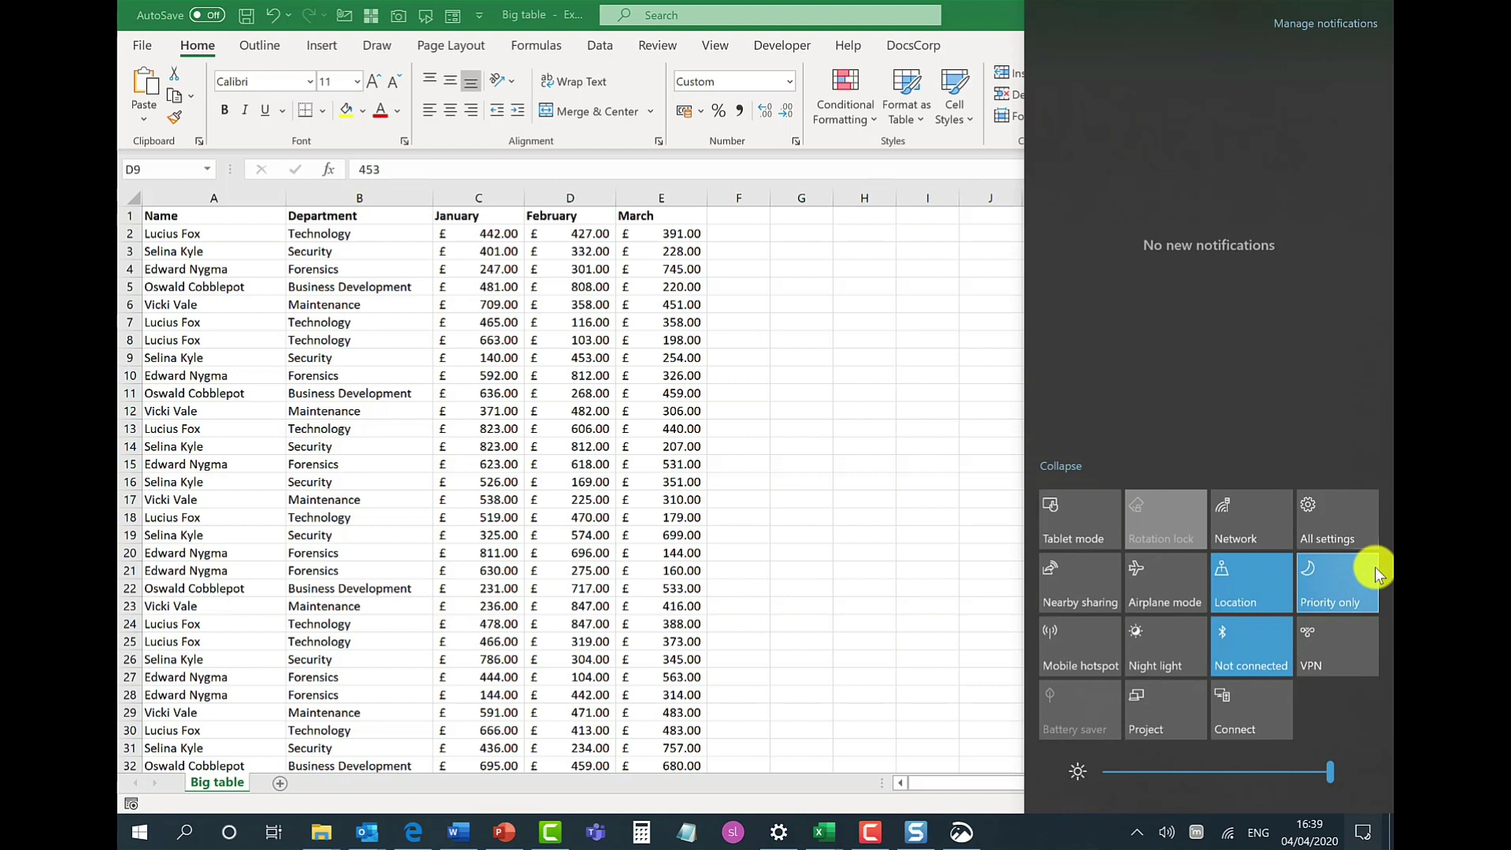
right_click(1330, 581)
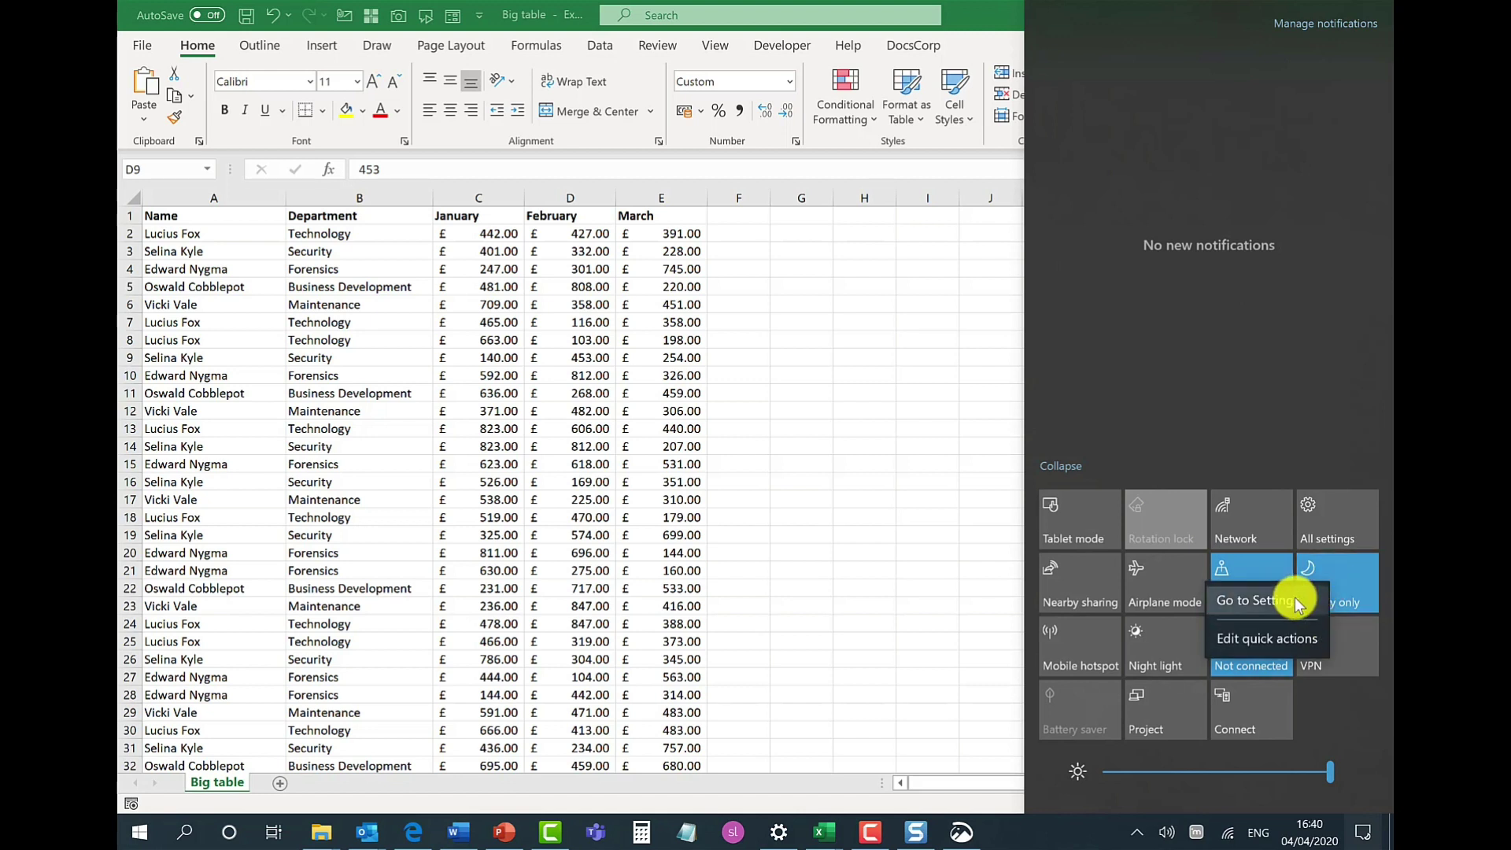
click(1295, 599)
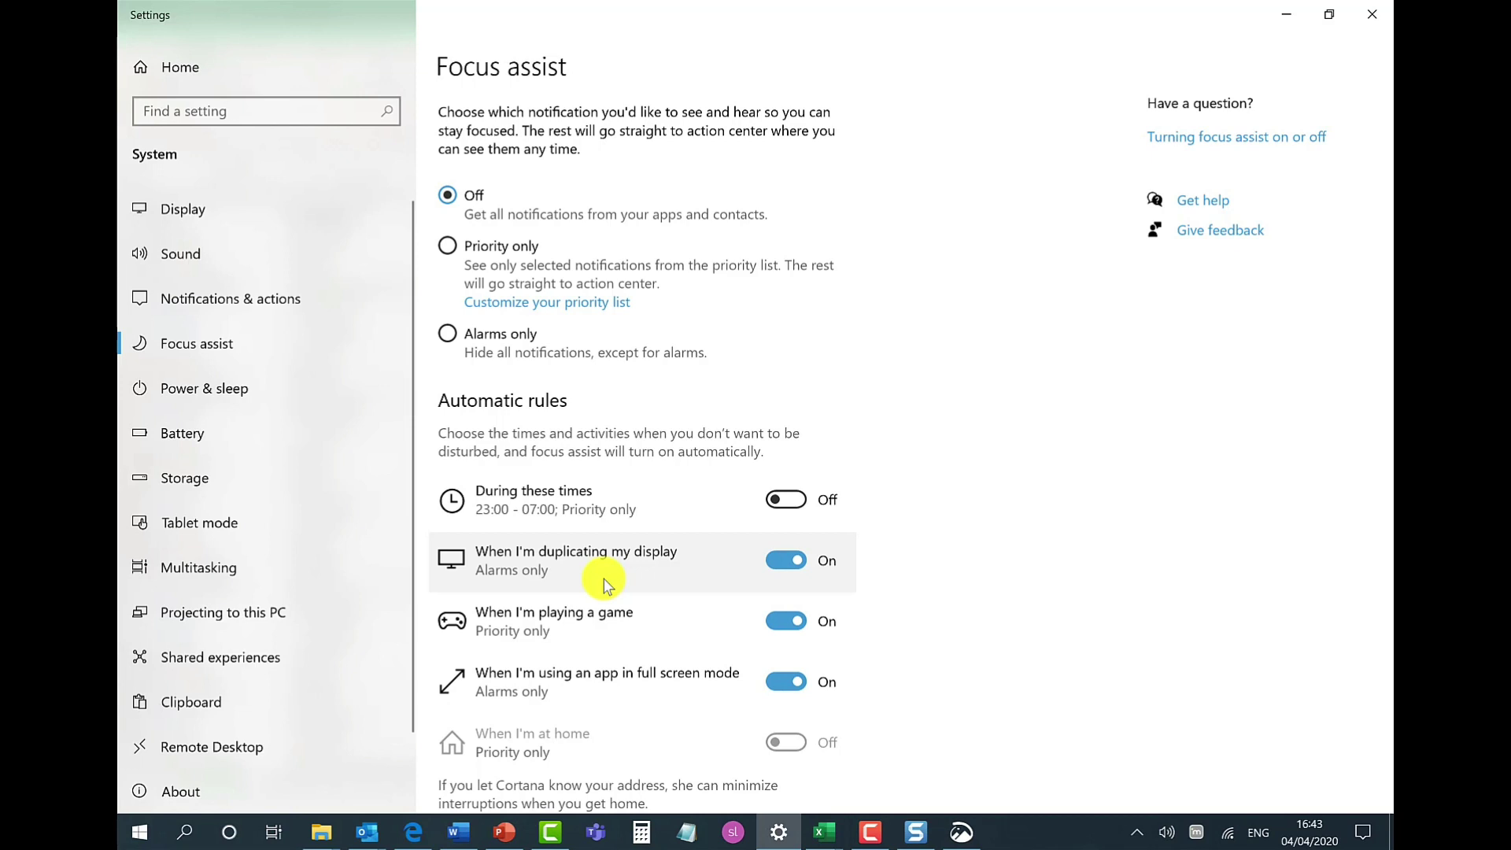
Switch on the During these hours rule for 23:00–07:00, keeping it repeating Daily
click(590, 510)
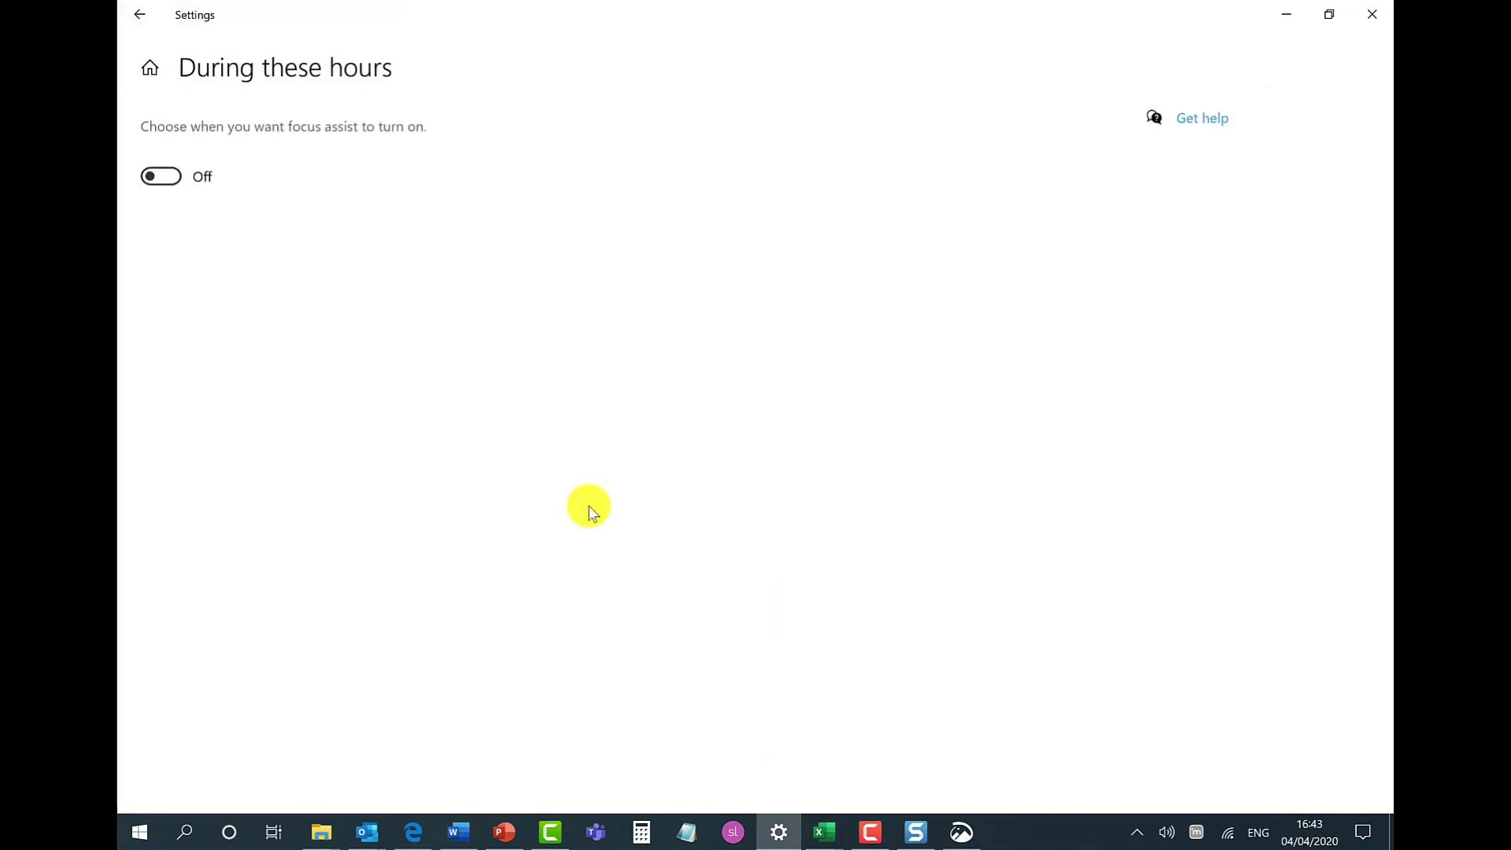
click(172, 180)
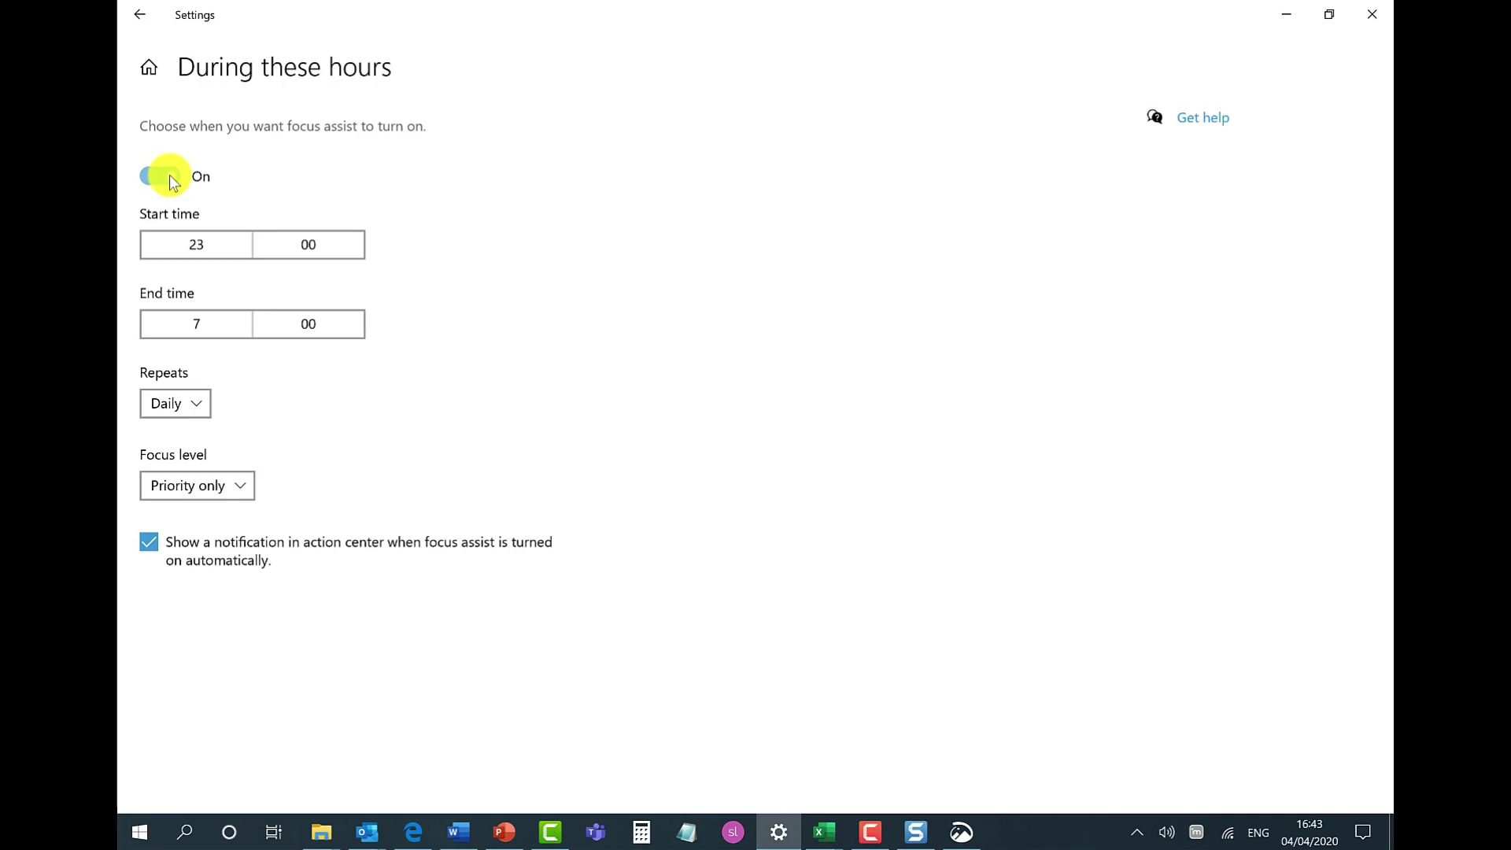
click(199, 409)
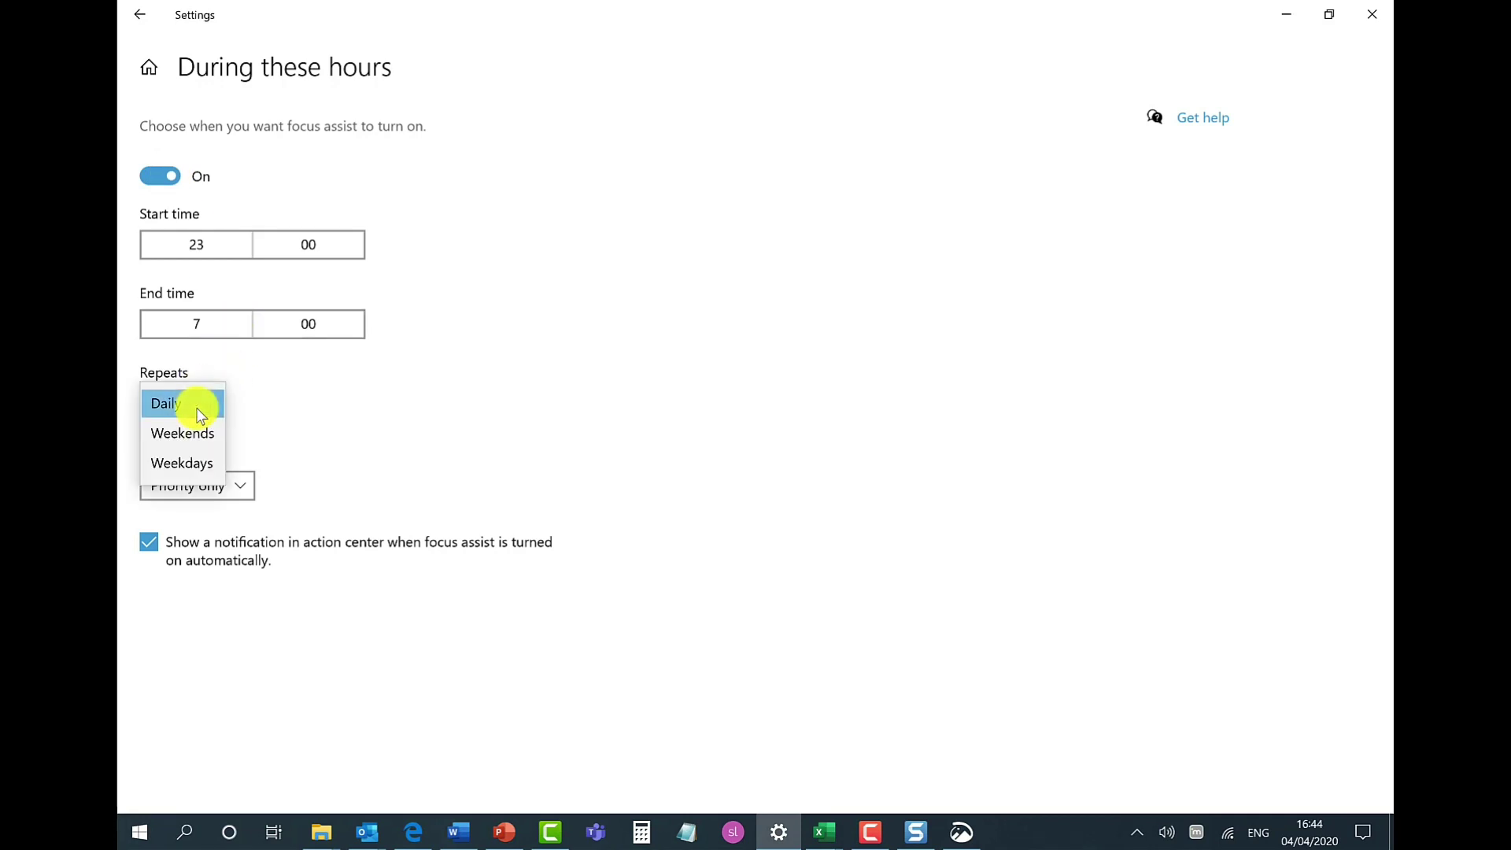
click(200, 406)
click(249, 492)
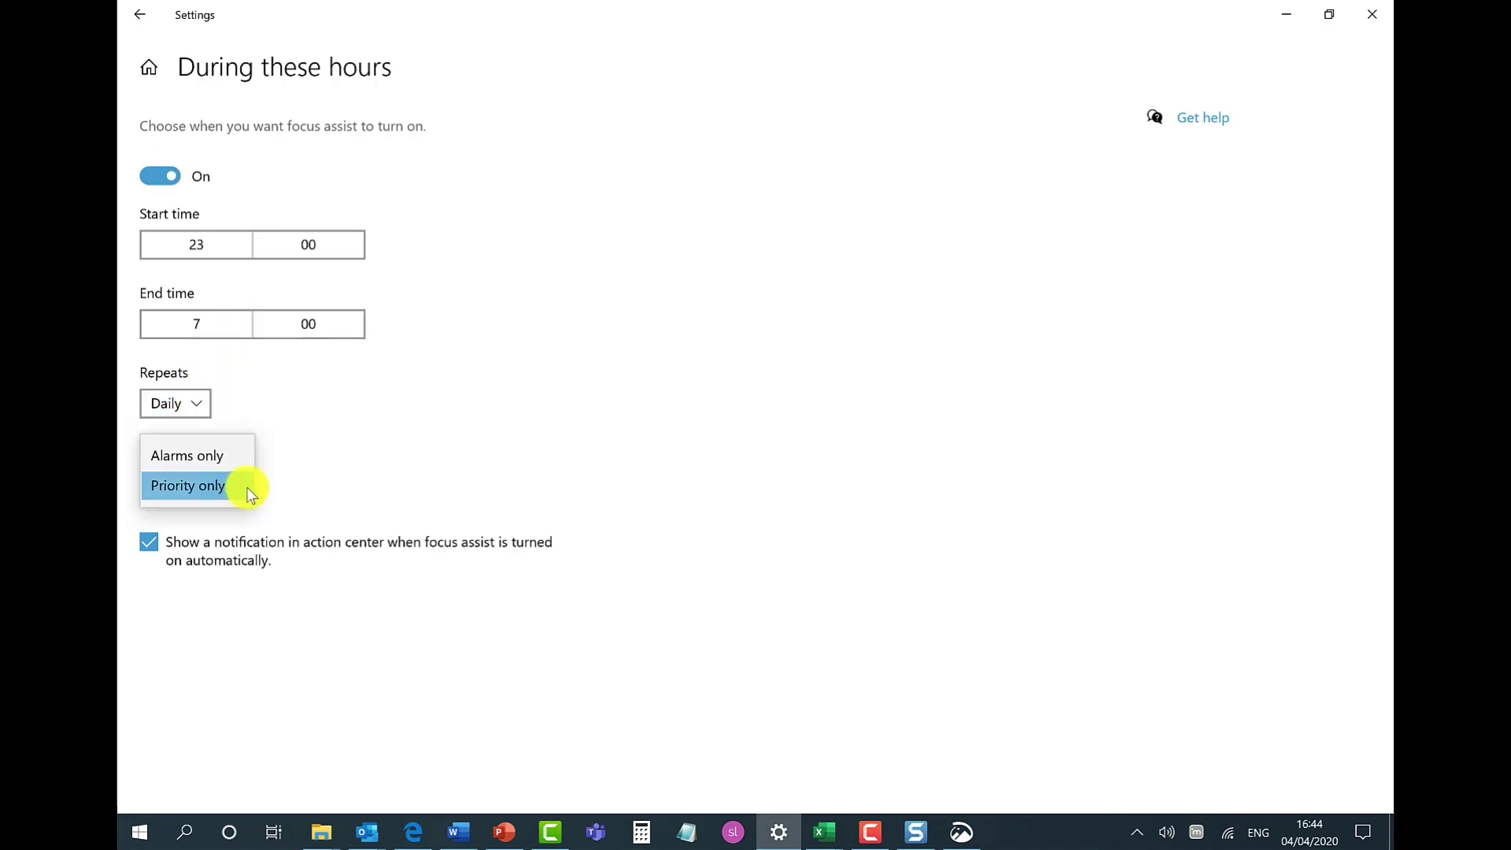
Give the schedule Priority only, set Focus assist to Priority only, and open the priority list
click(246, 488)
click(139, 15)
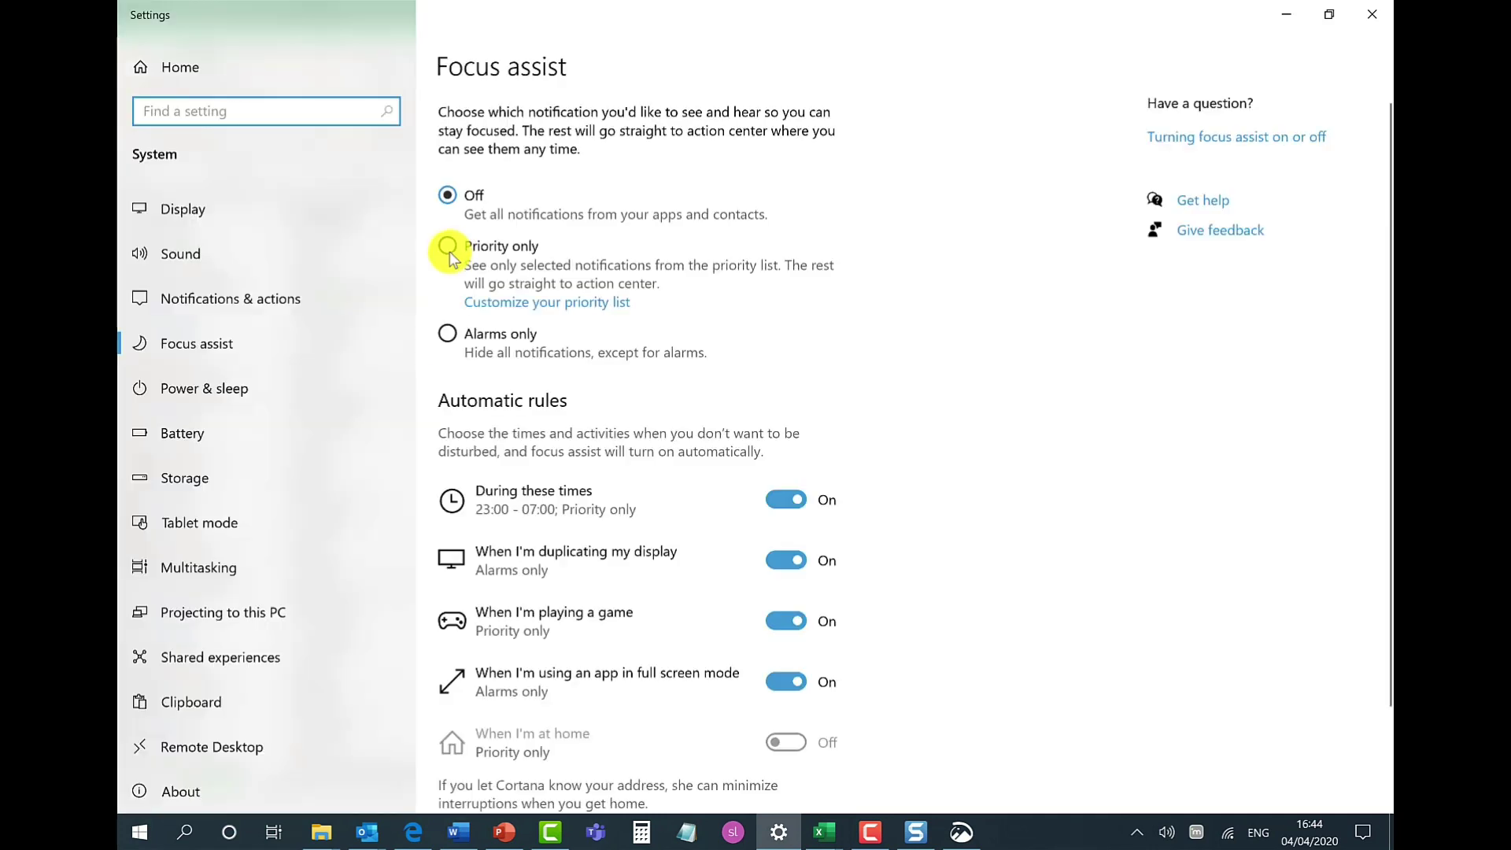
click(449, 250)
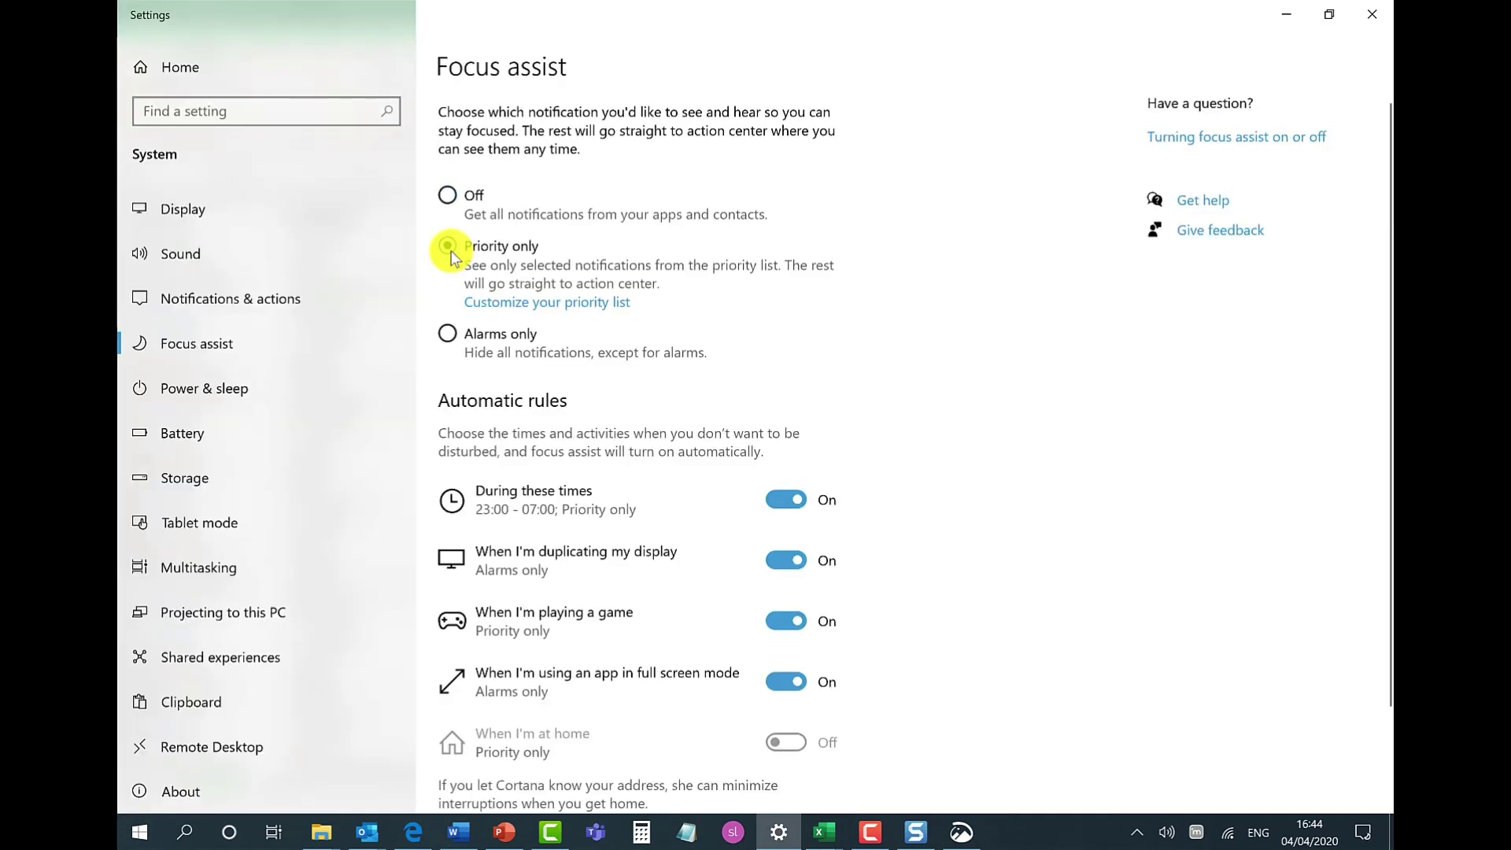
click(534, 304)
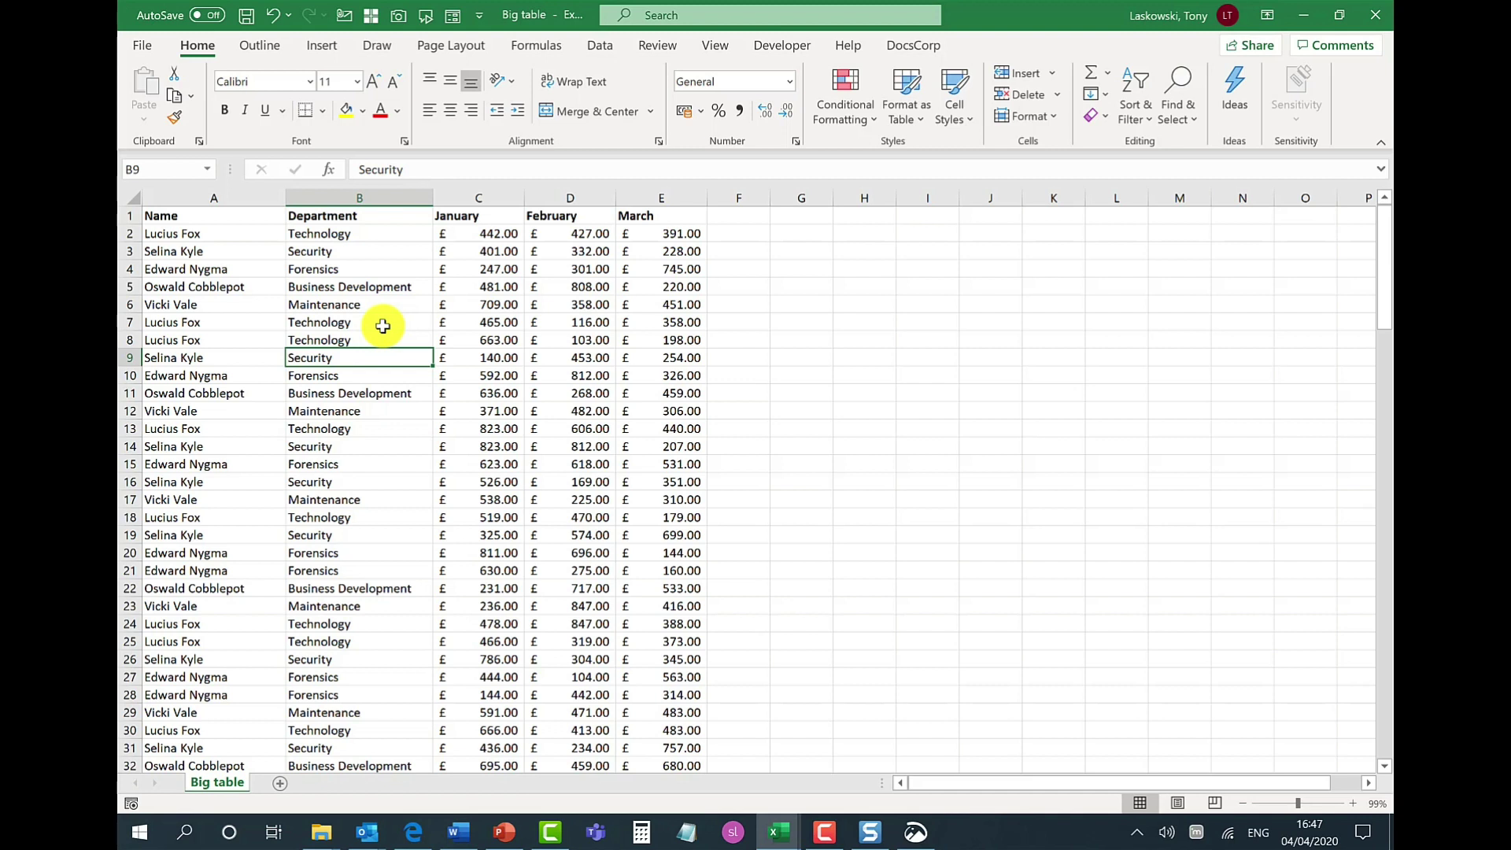
Turn on clipboard history from the Win+V panel, then close the empty panel
key(super+v)
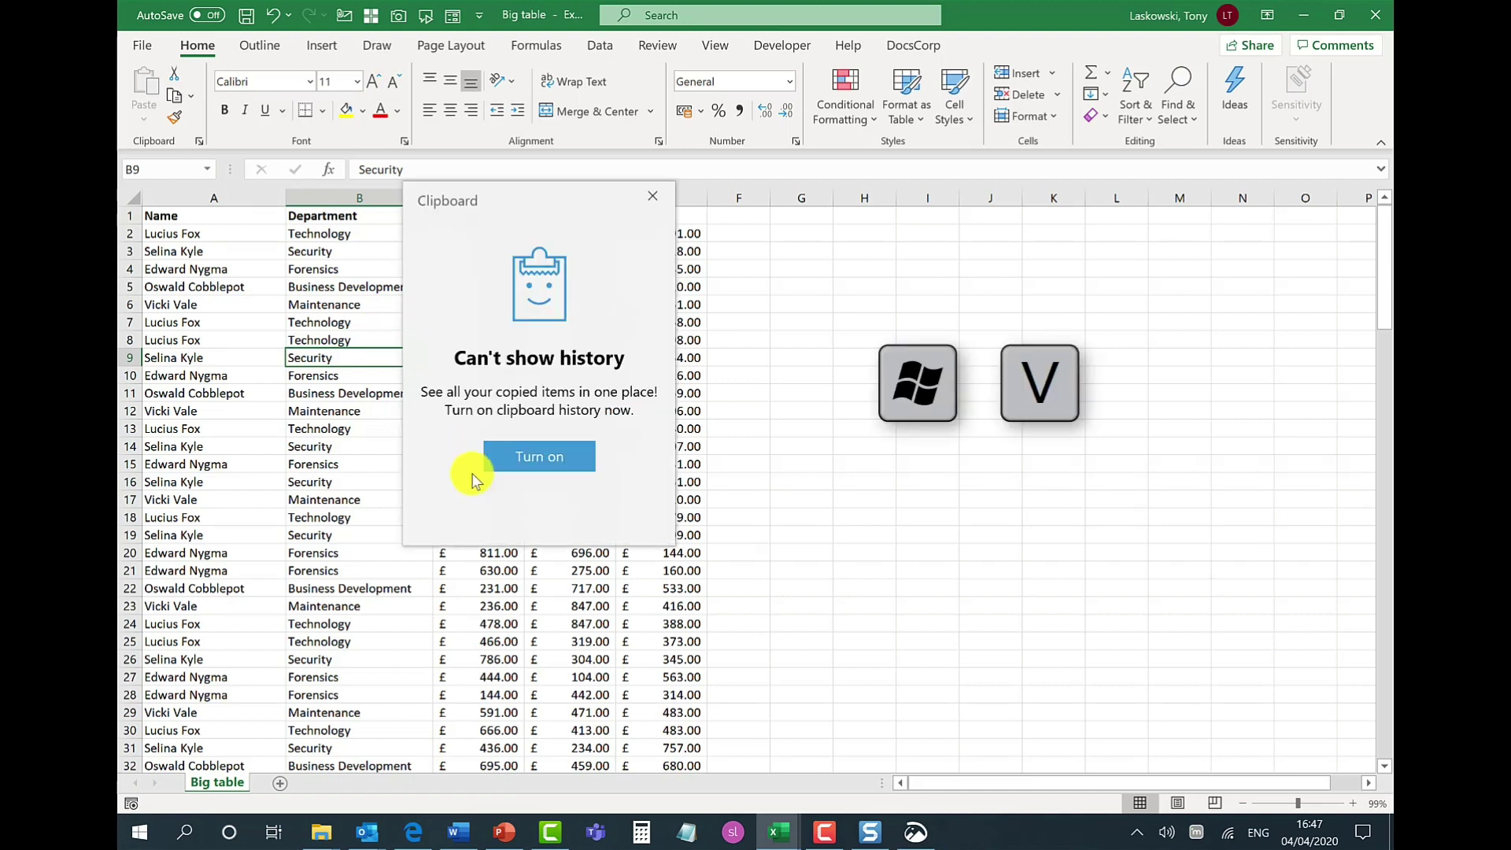
click(557, 455)
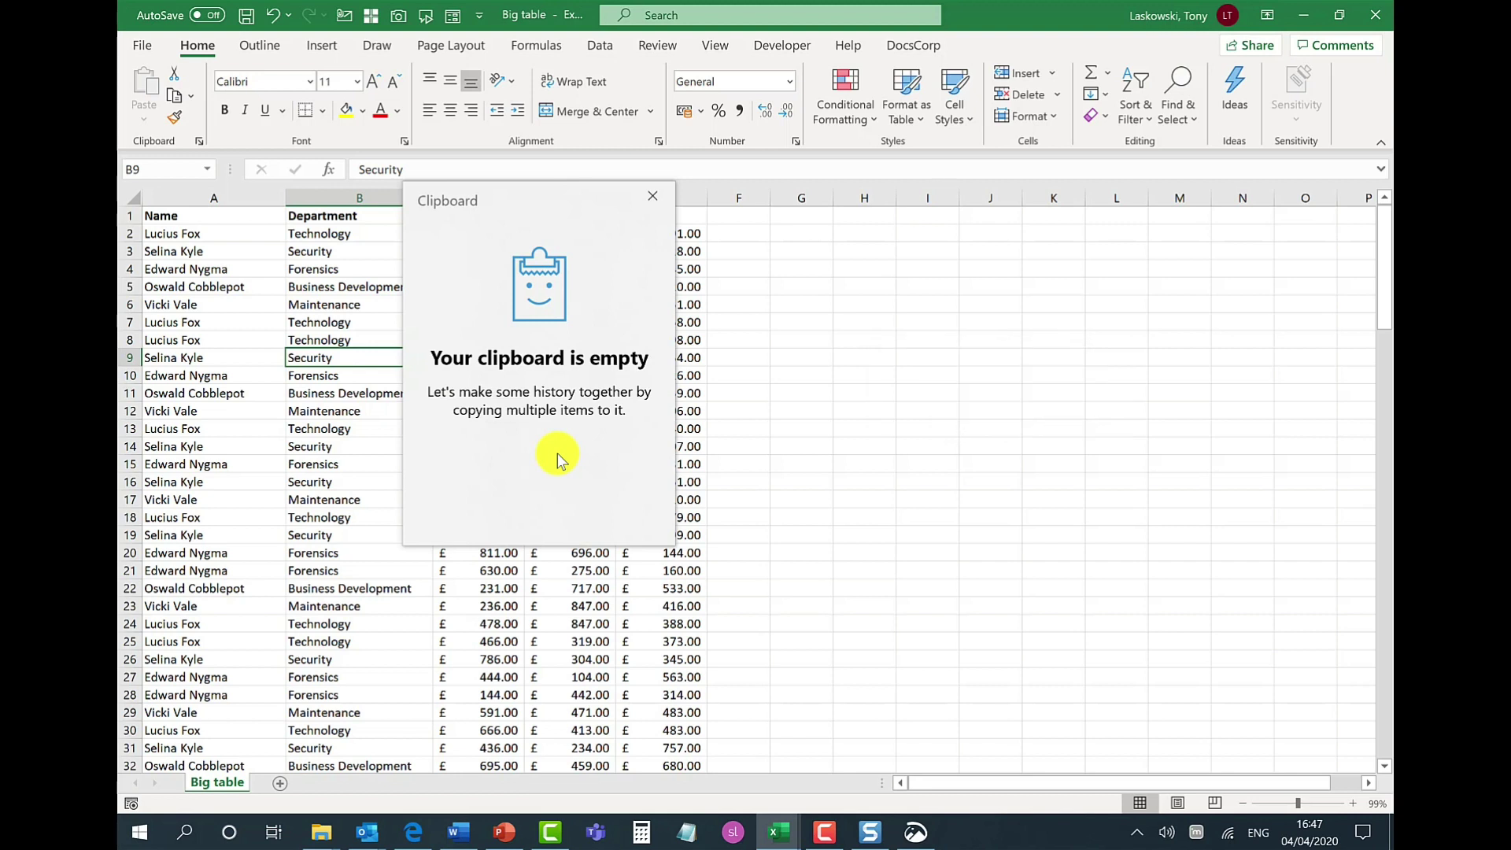
click(654, 197)
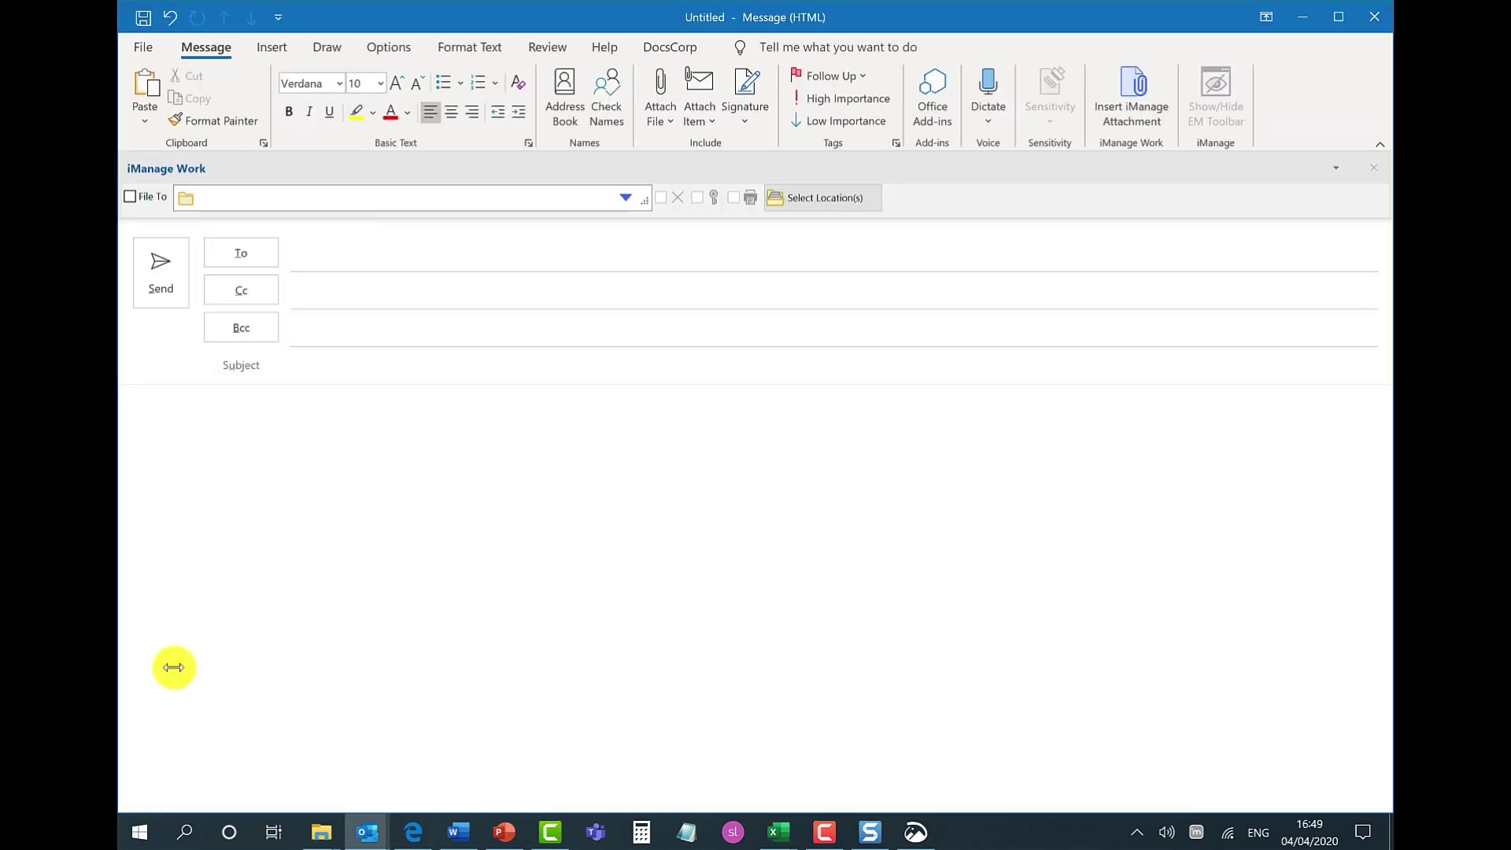
key(super+v)
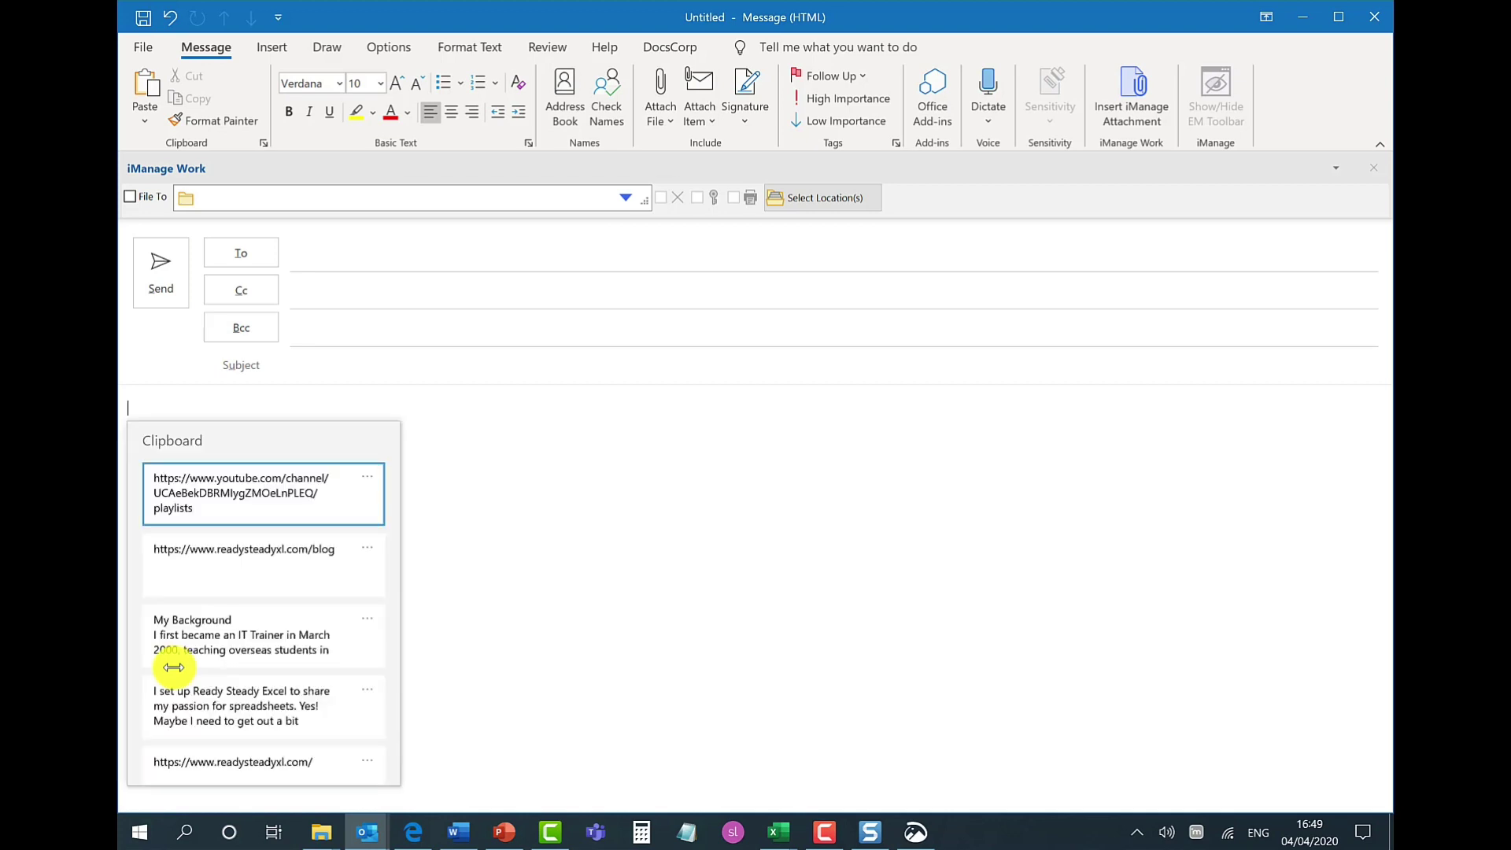
click(241, 550)
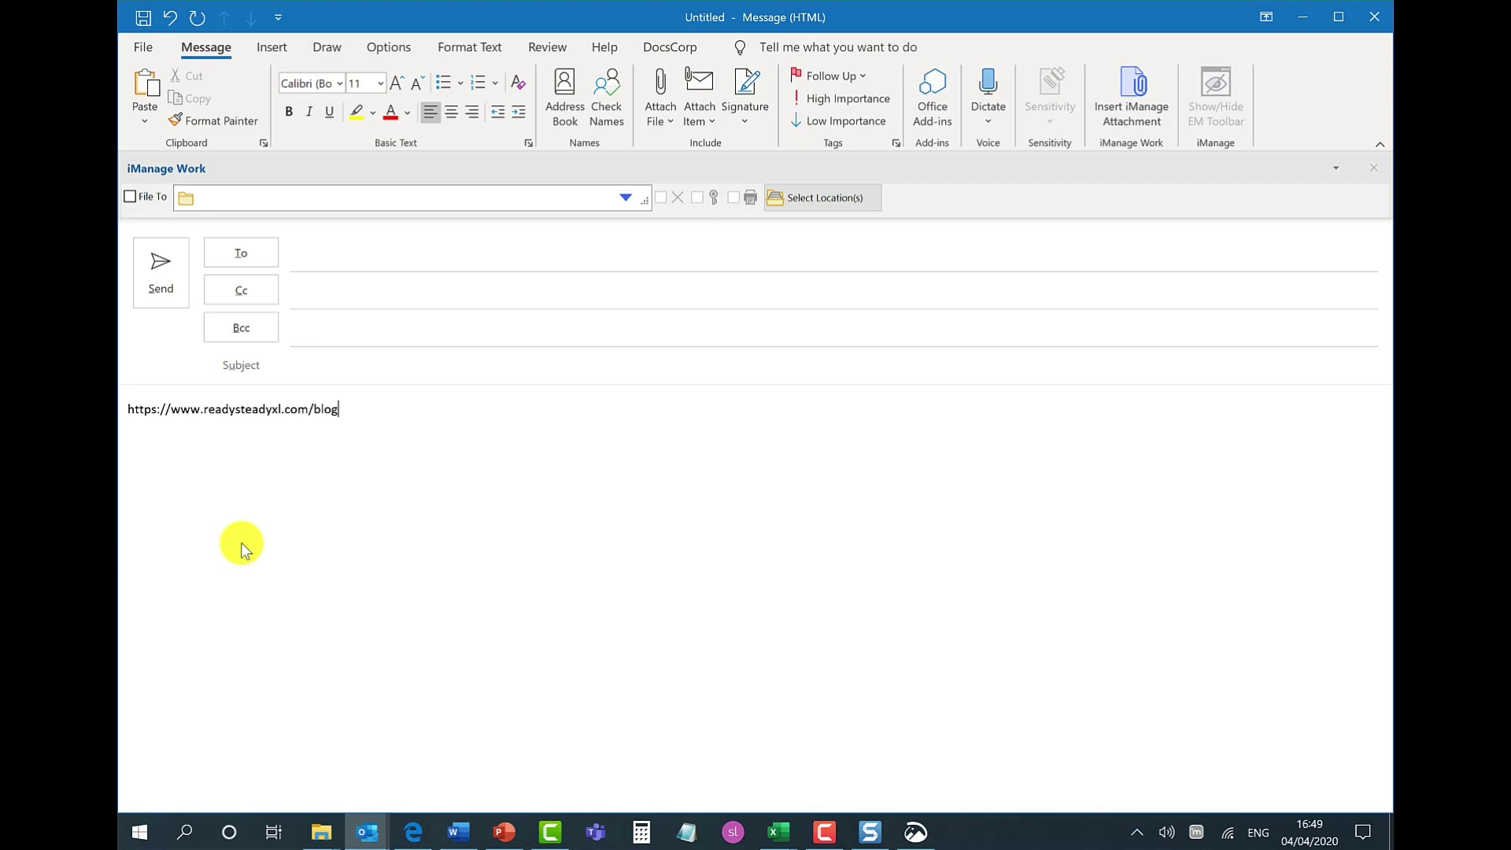
key(Return)
key(Return)
key(super+v)
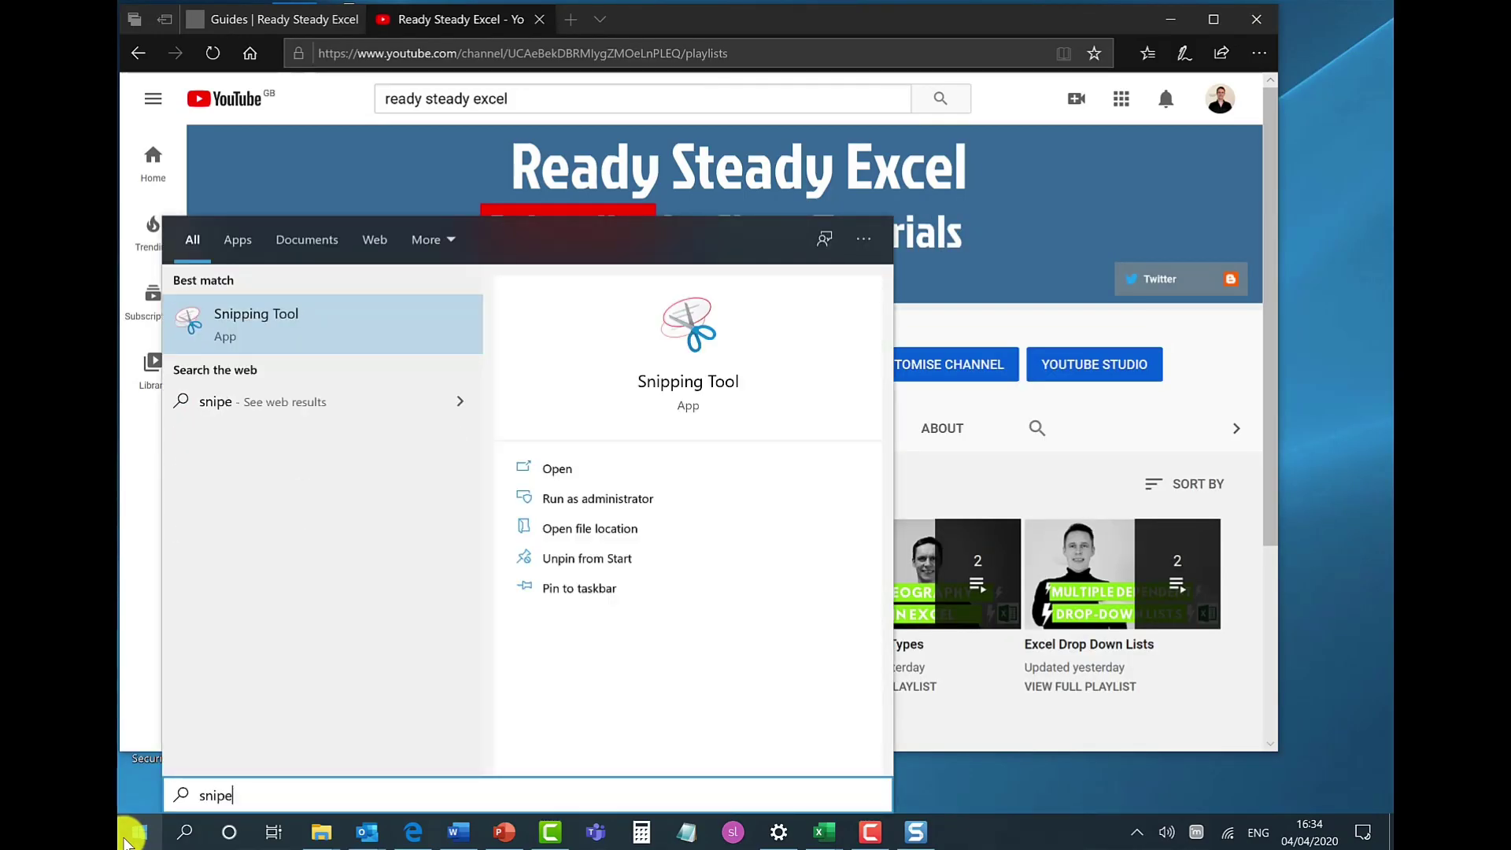
Correct the Start search from 'snipe' to 'snip' and launch Snip & Sketch
key(BackSpace)
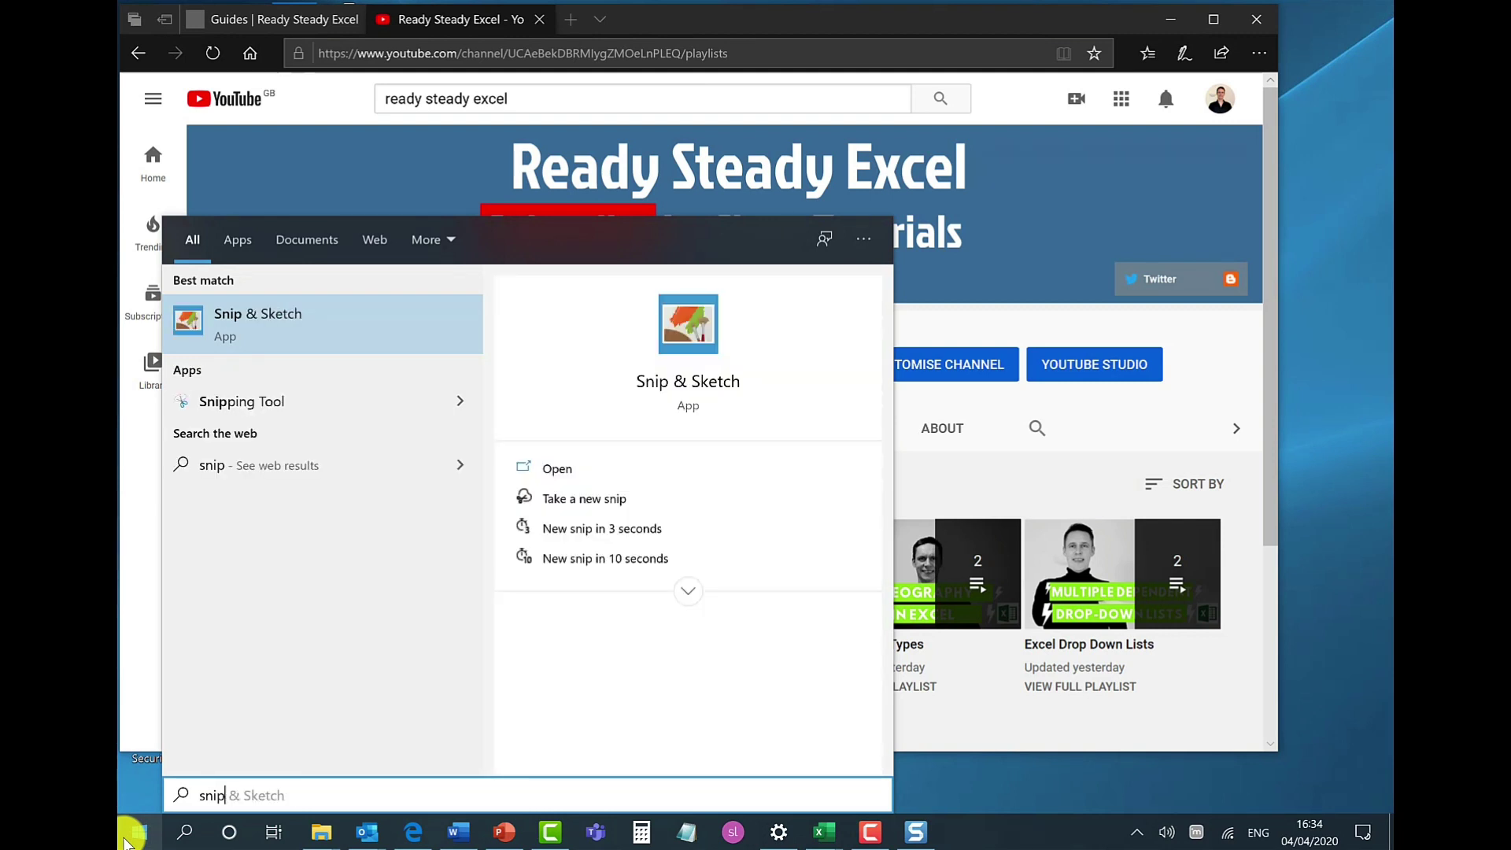
key(Return)
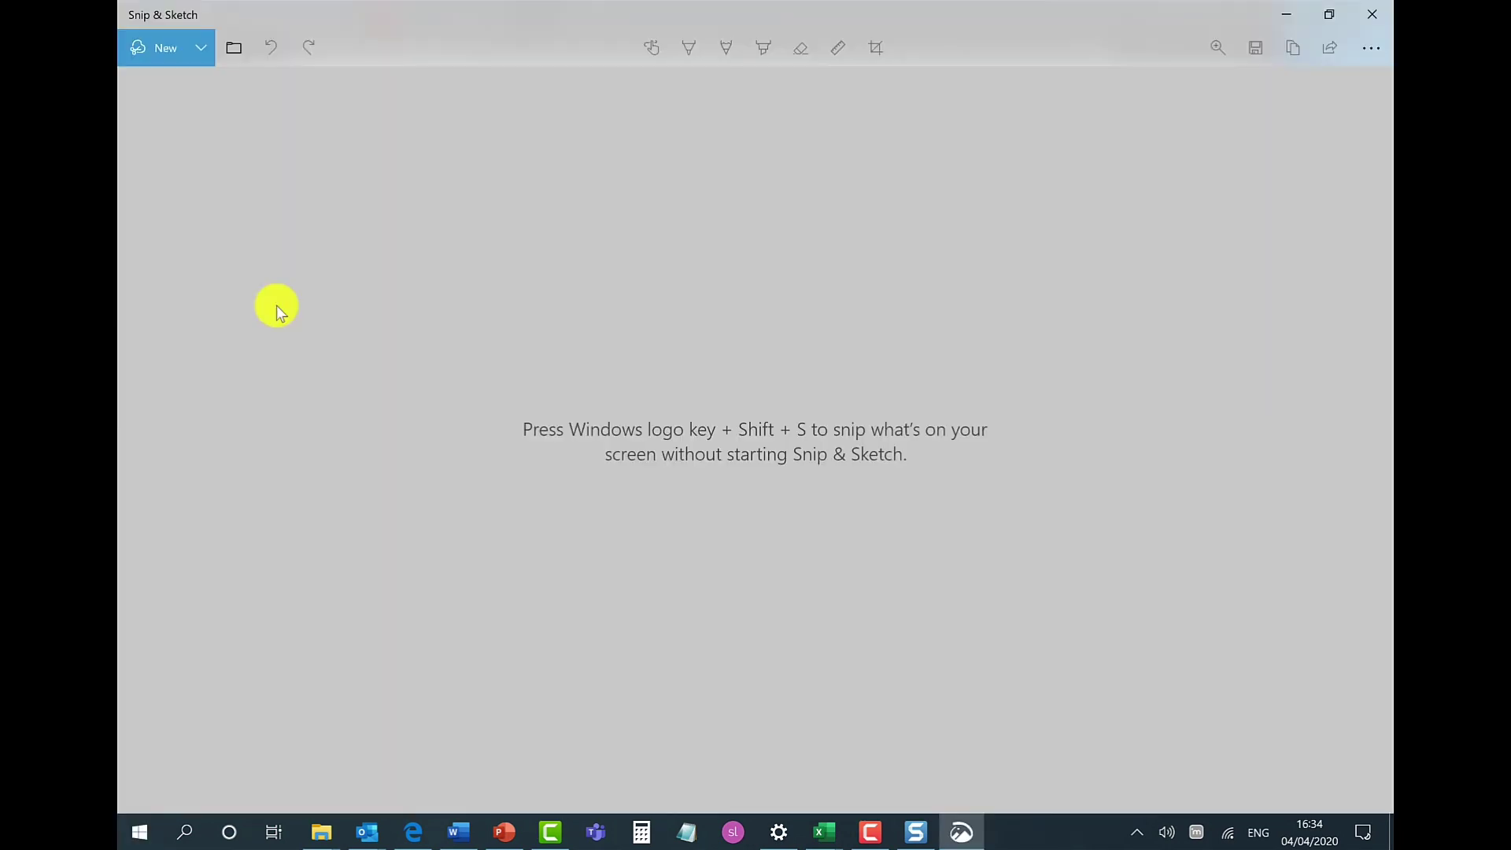
Try a rectangular snip over the banner and a free-form snip around the channel avatar
click(146, 49)
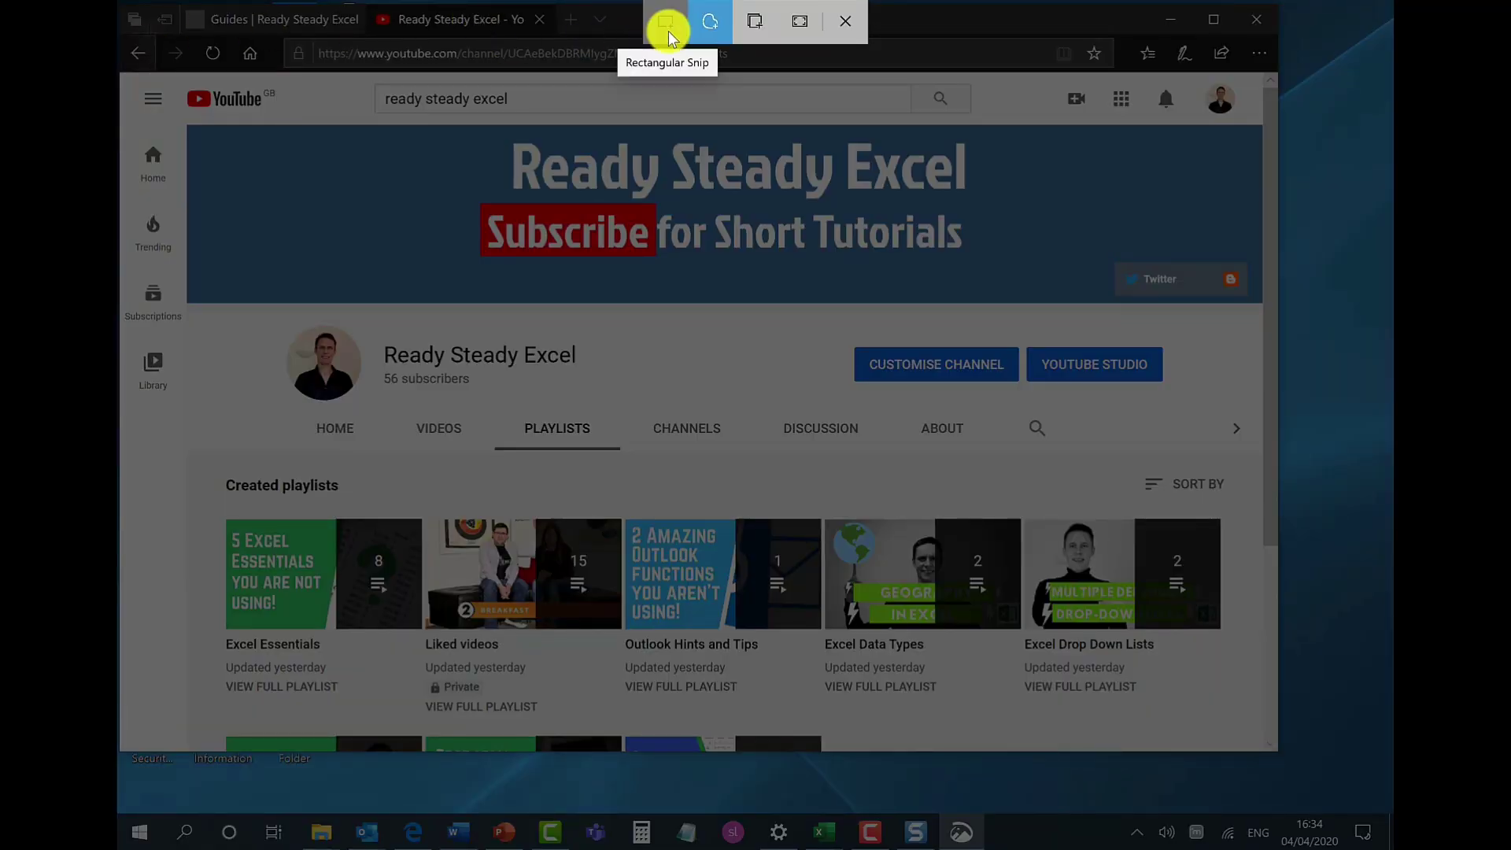
drag(434, 128, 960, 273)
click(710, 21)
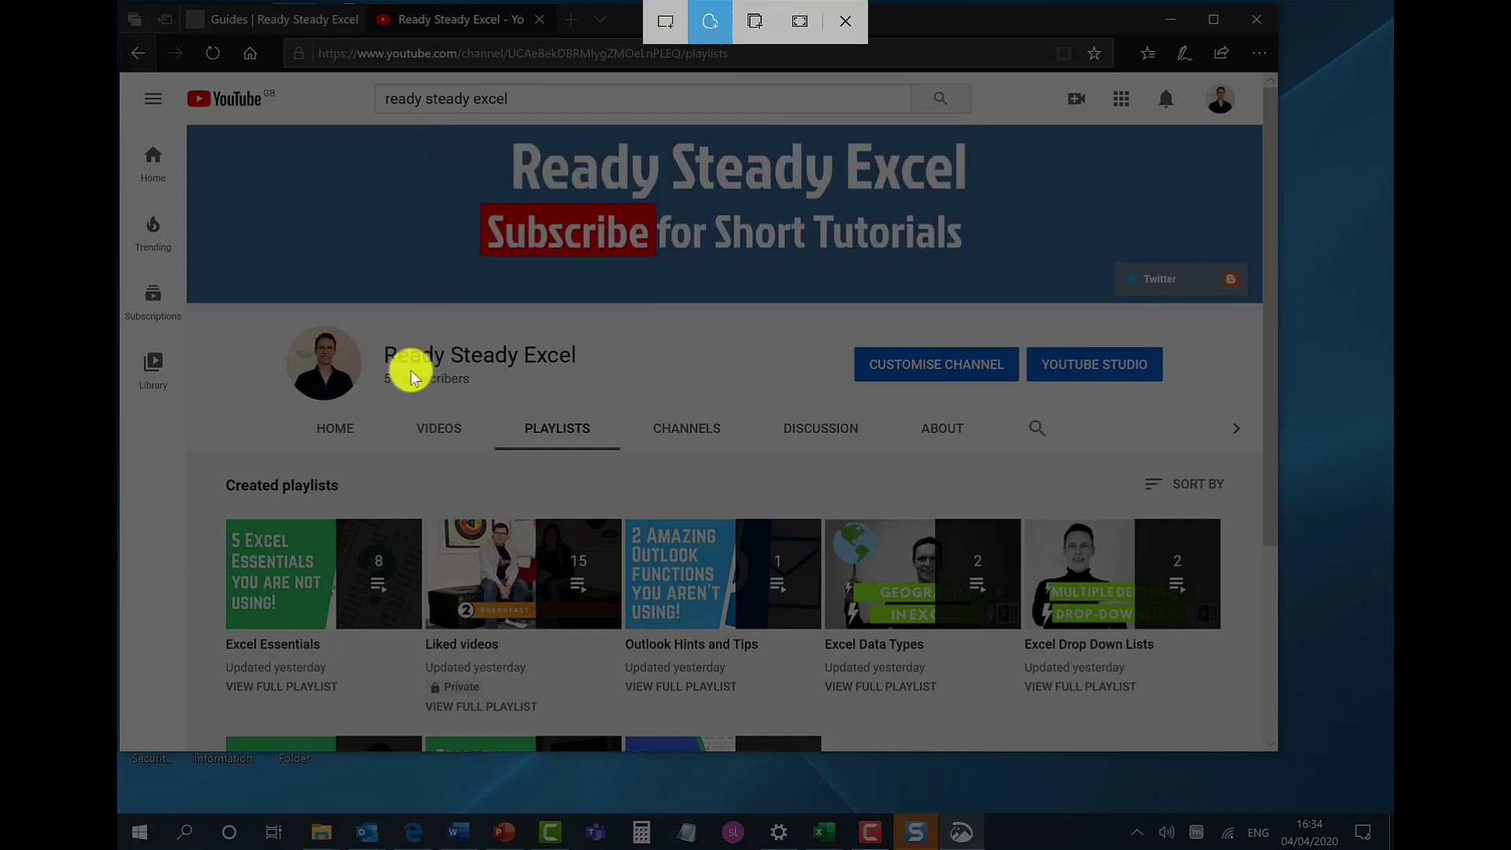
mouse_move(290, 322)
mouse_down()
mouse_move(324, 411)
mouse_move(553, 404)
mouse_up()
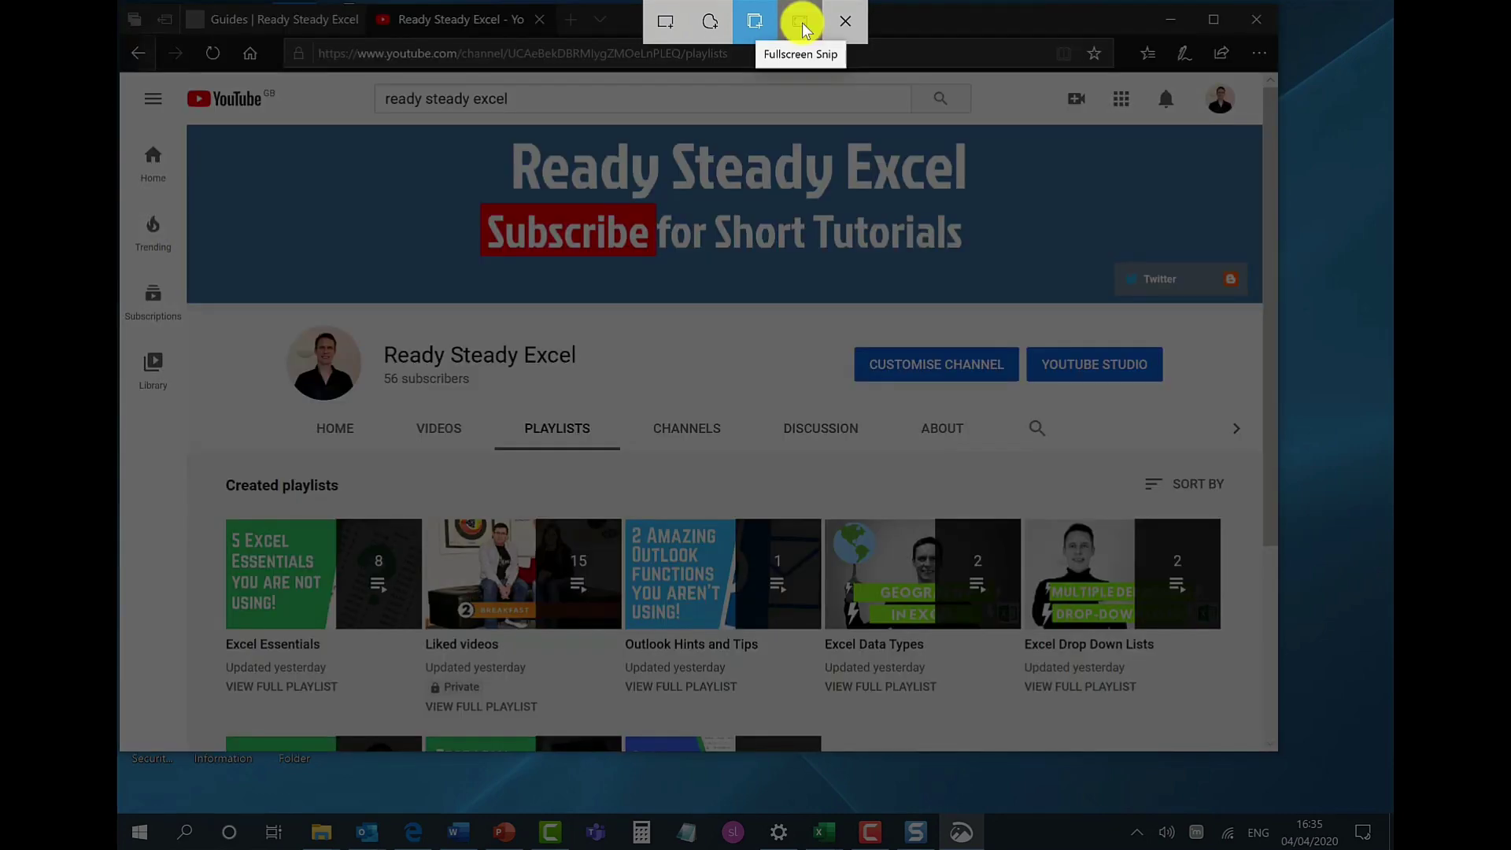
Take a full-screen snip and crop it down to the Ready Steady Excel banner
click(801, 24)
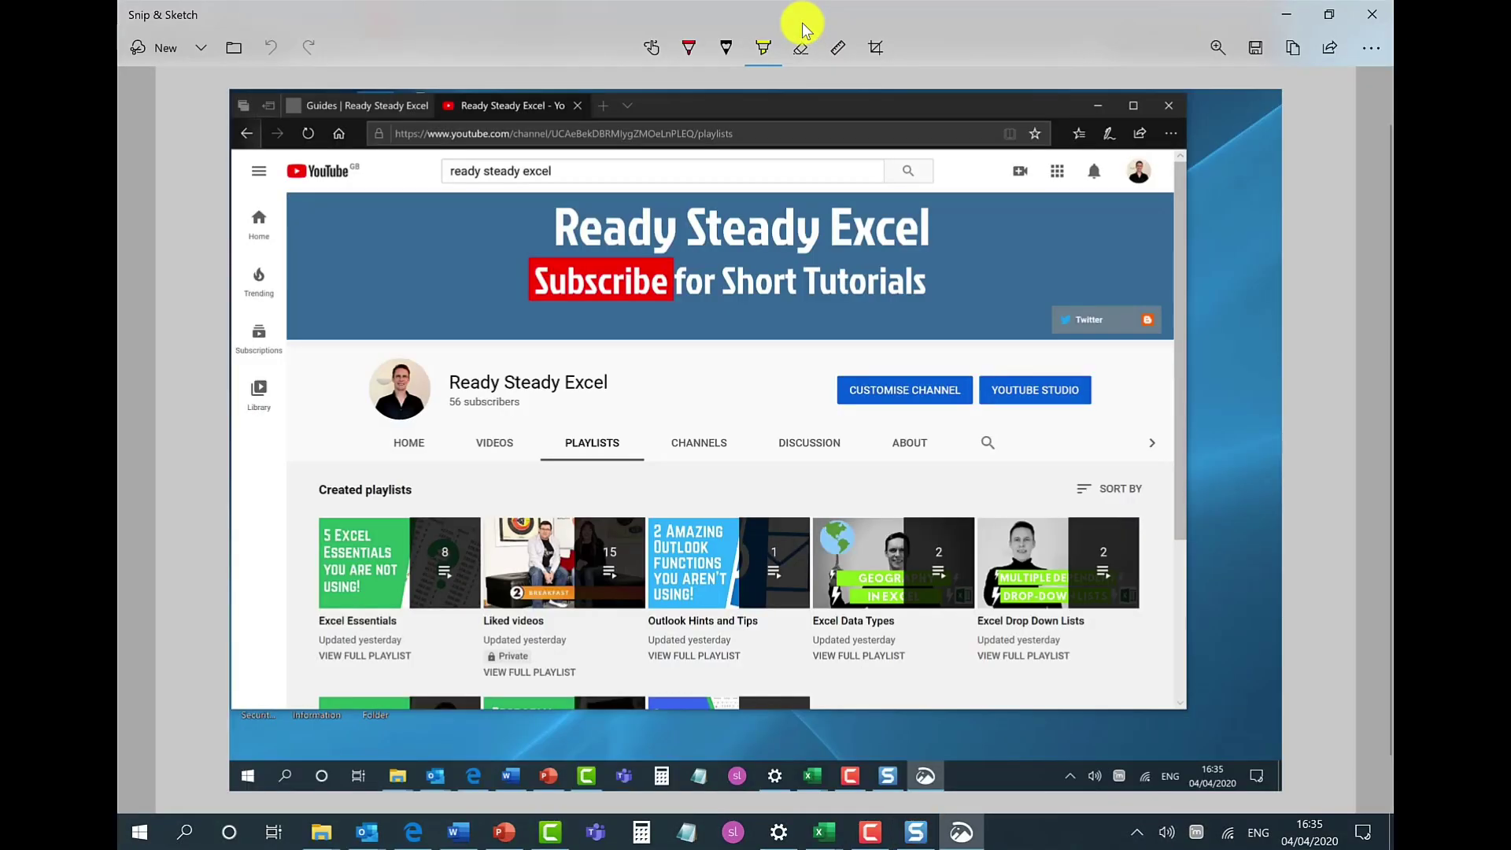
click(200, 47)
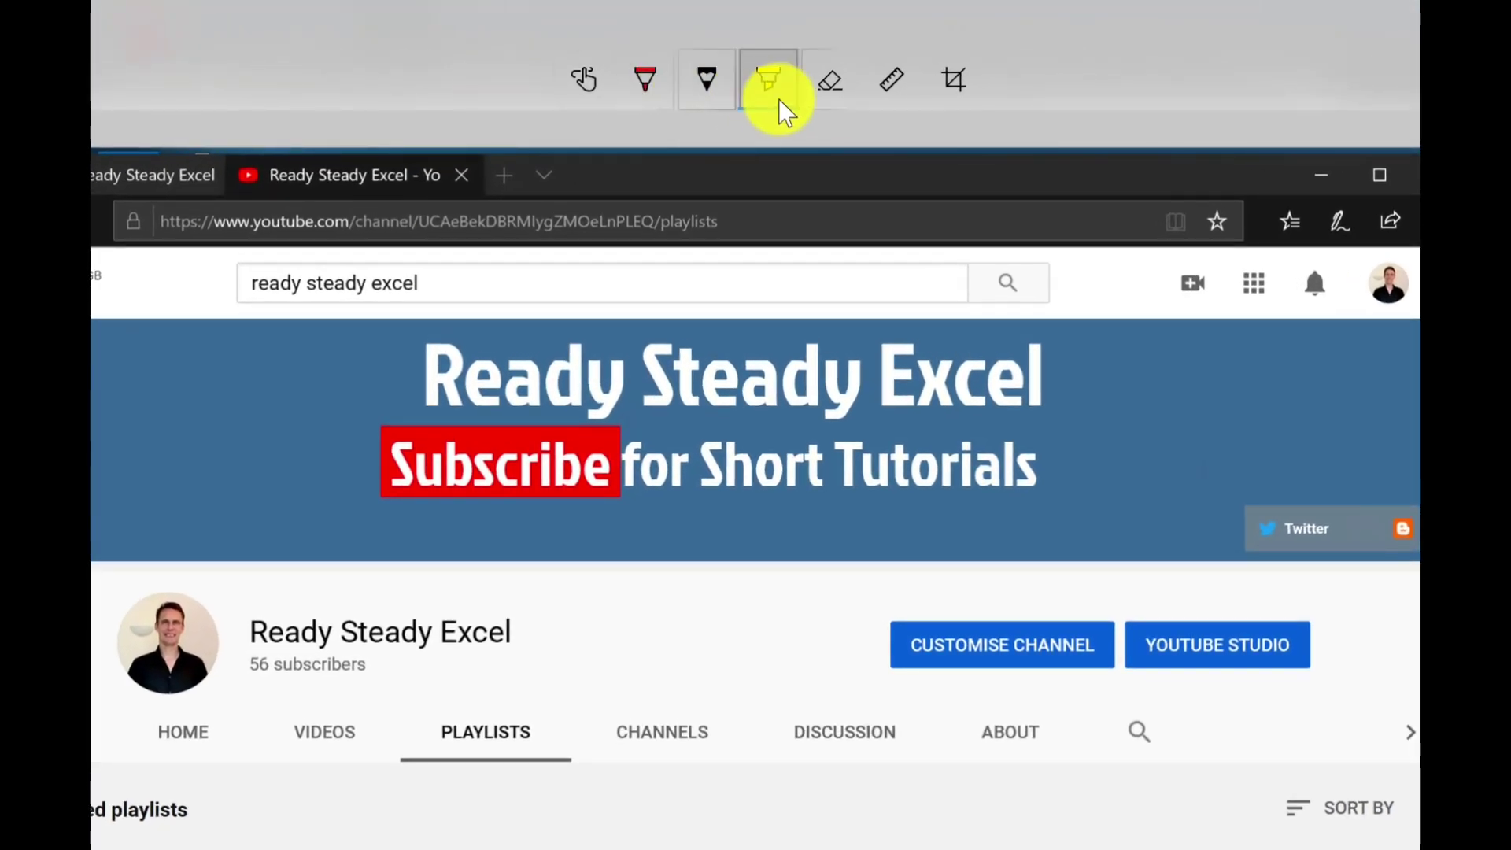
click(965, 97)
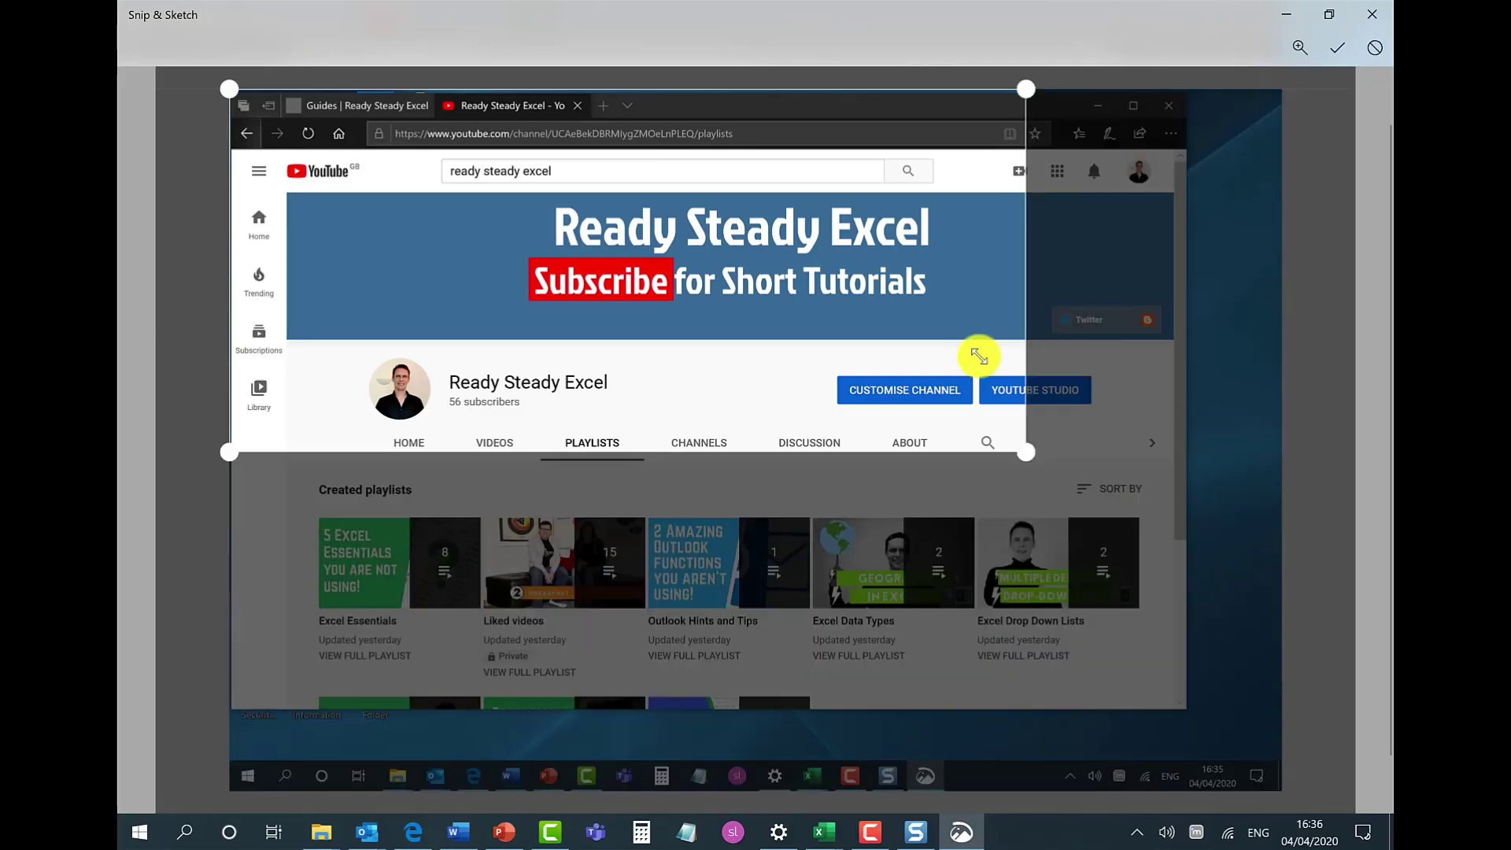
drag(229, 92, 556, 270)
click(1337, 49)
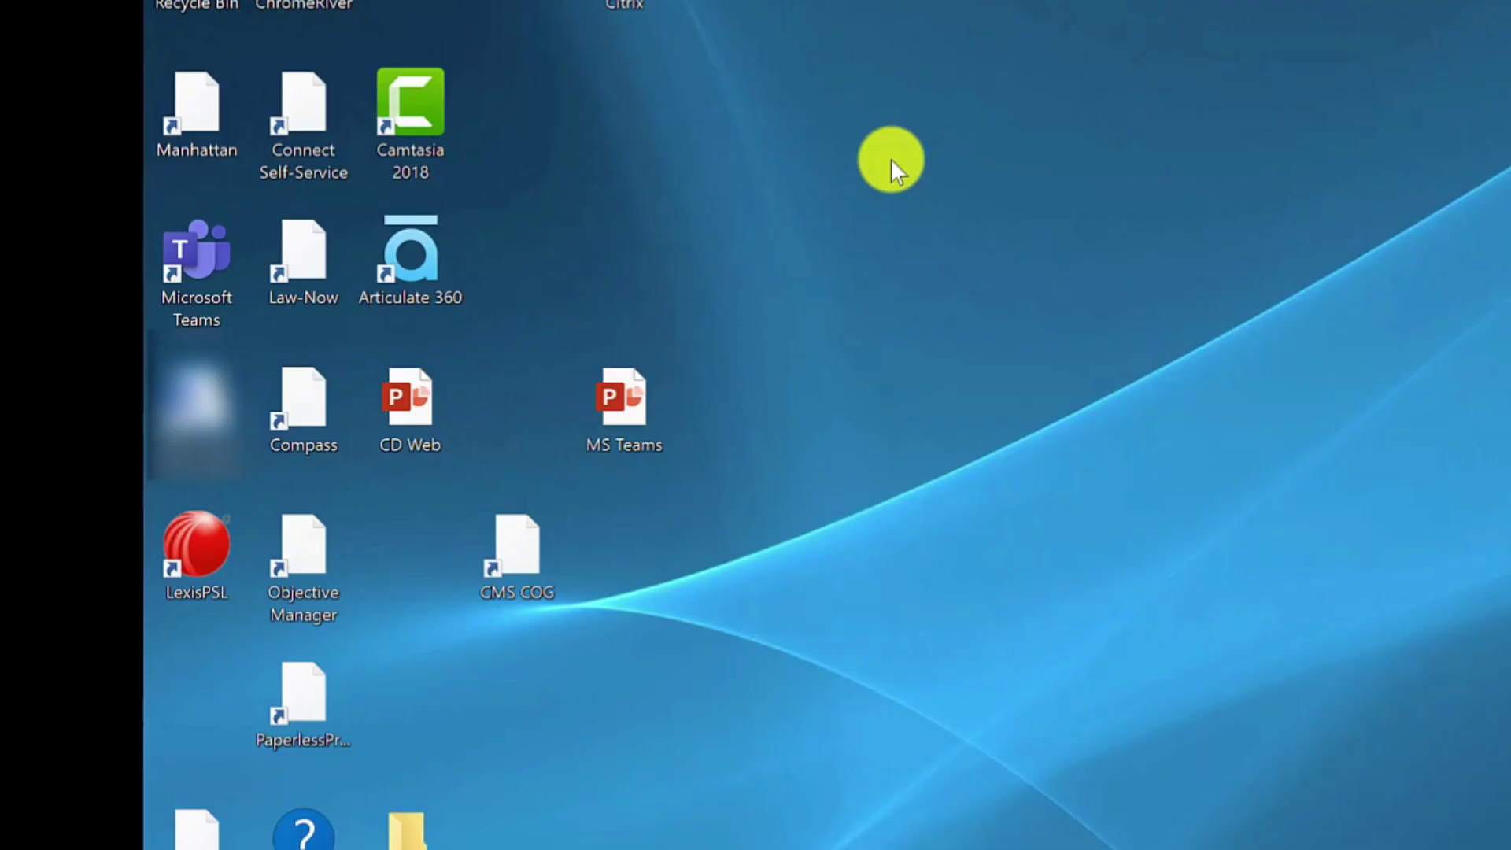
Hide all desktop icons by unchecking Show desktop icons under View
right_click(579, 261)
mouse_move(629, 279)
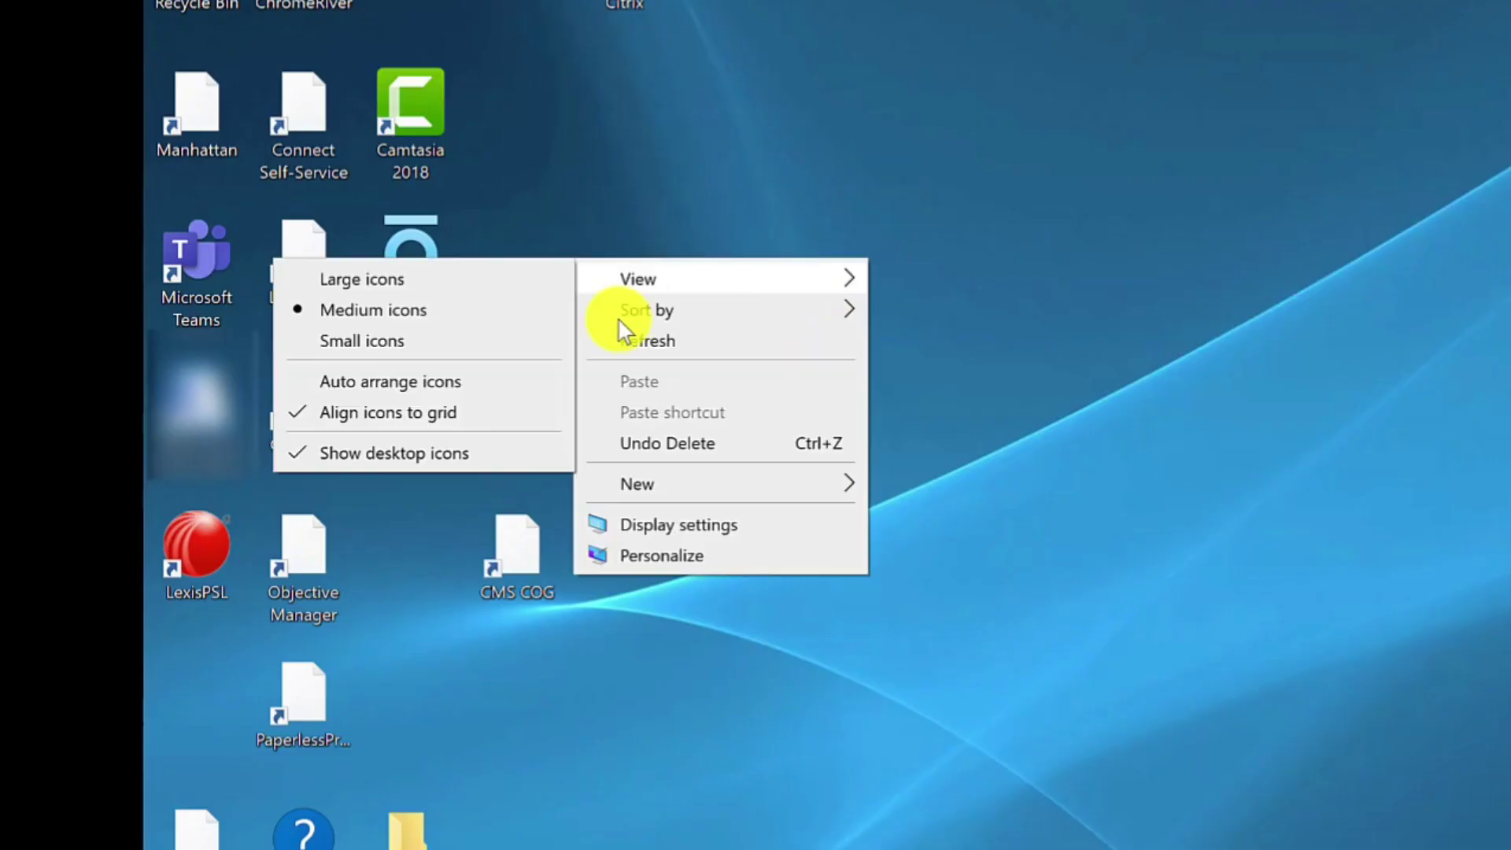
click(424, 454)
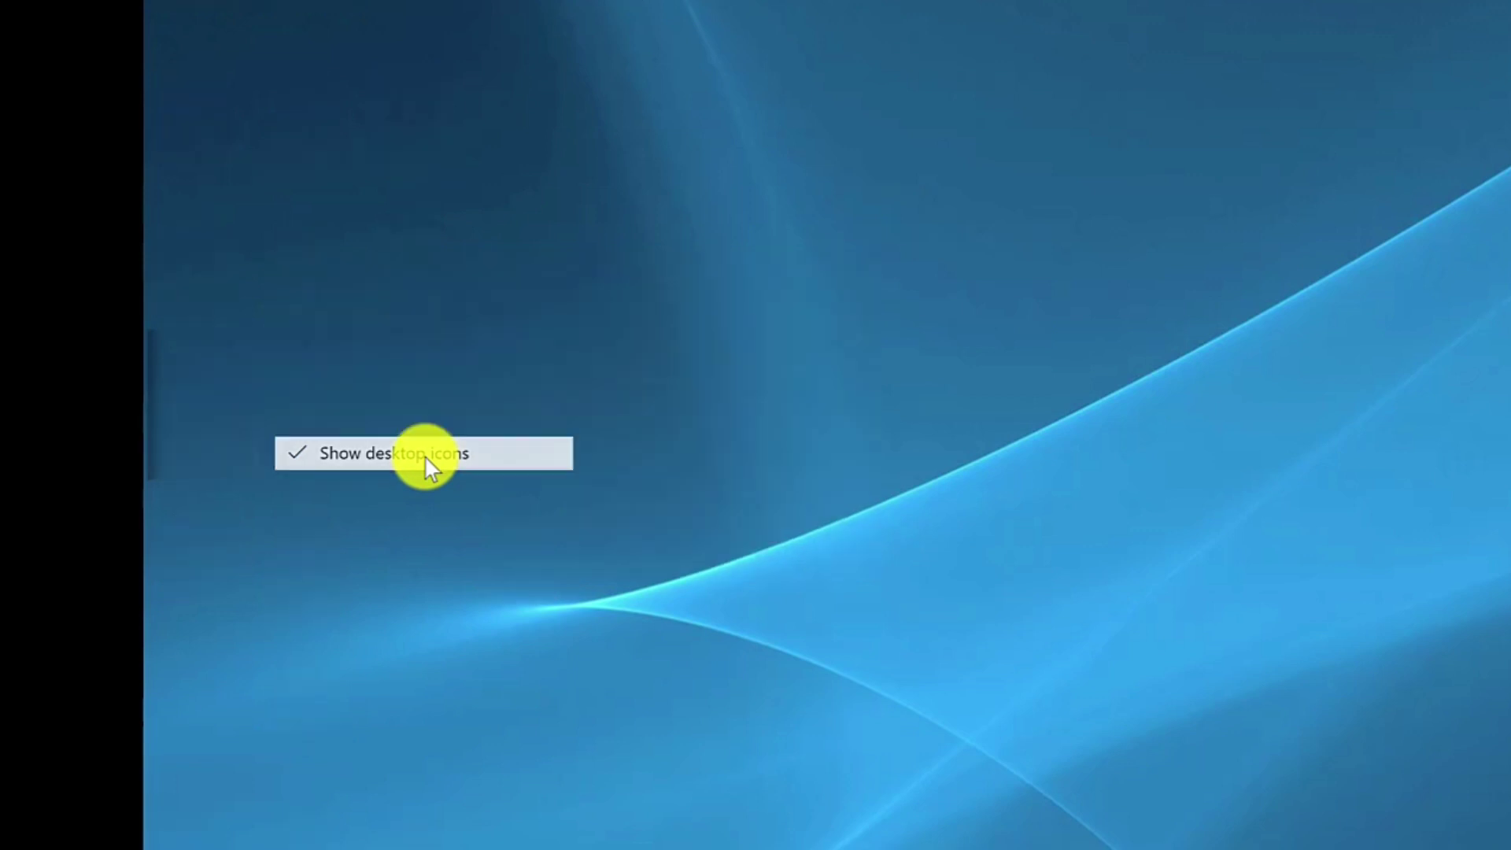
Check Show desktop icons again so the icons reappear
right_click(796, 267)
mouse_move(747, 287)
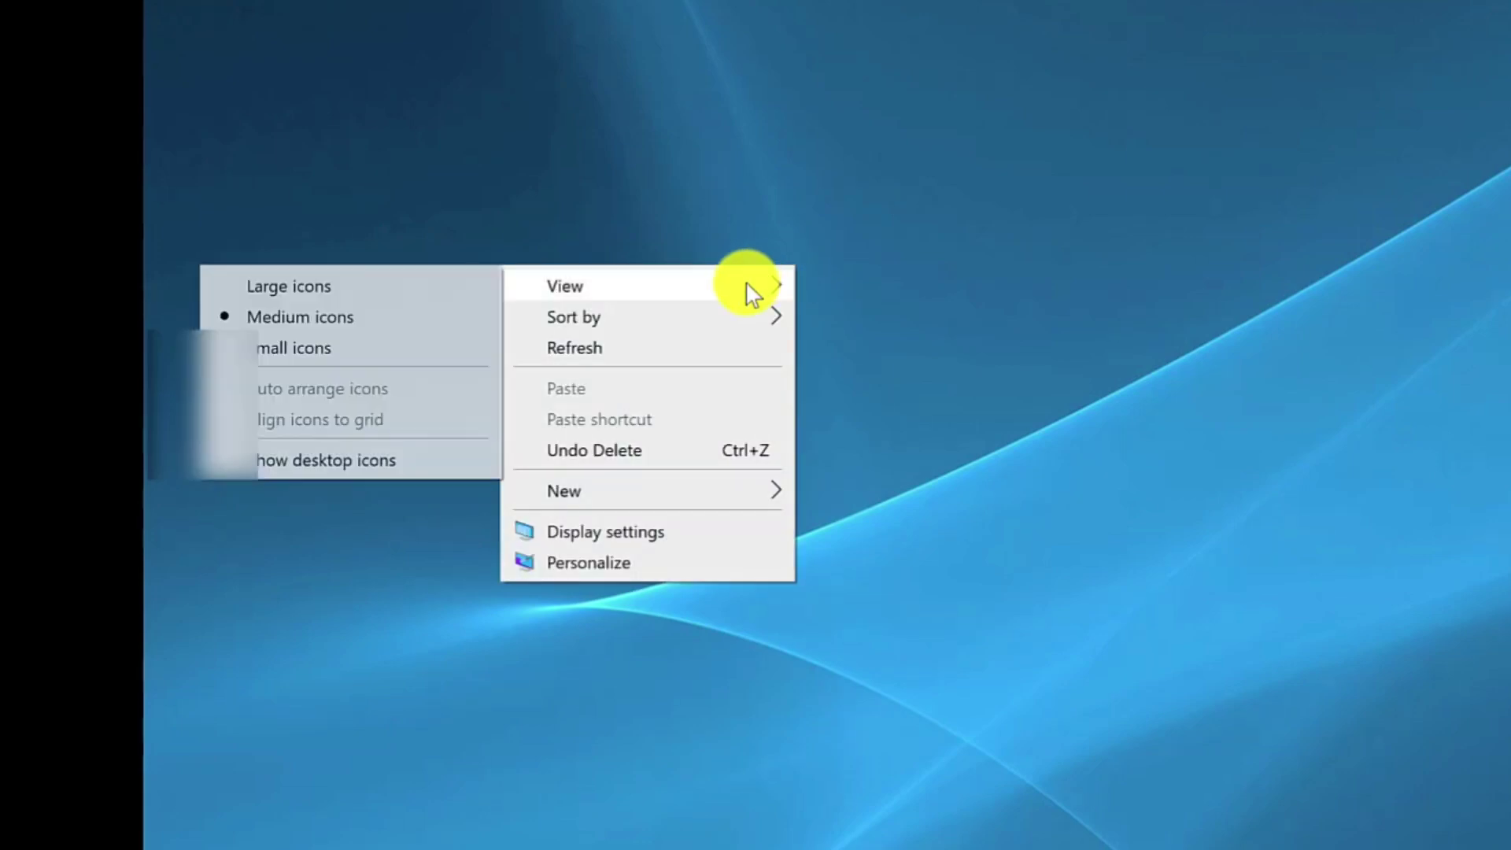
click(351, 464)
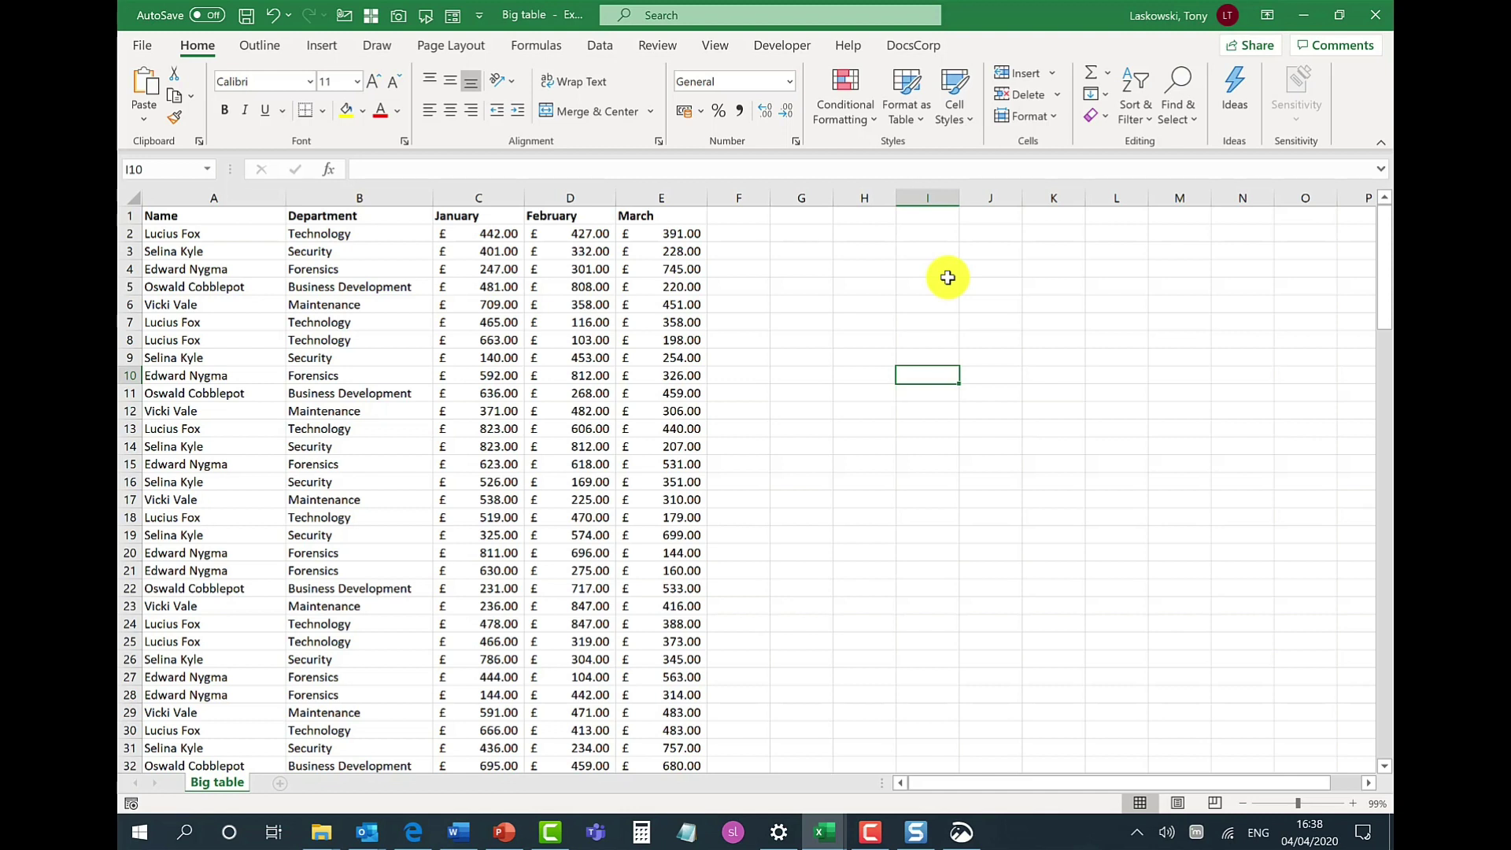
Restore Excel to a smaller window, shake it to minimise others, then Win+Home to bring them back
double_click(1015, 17)
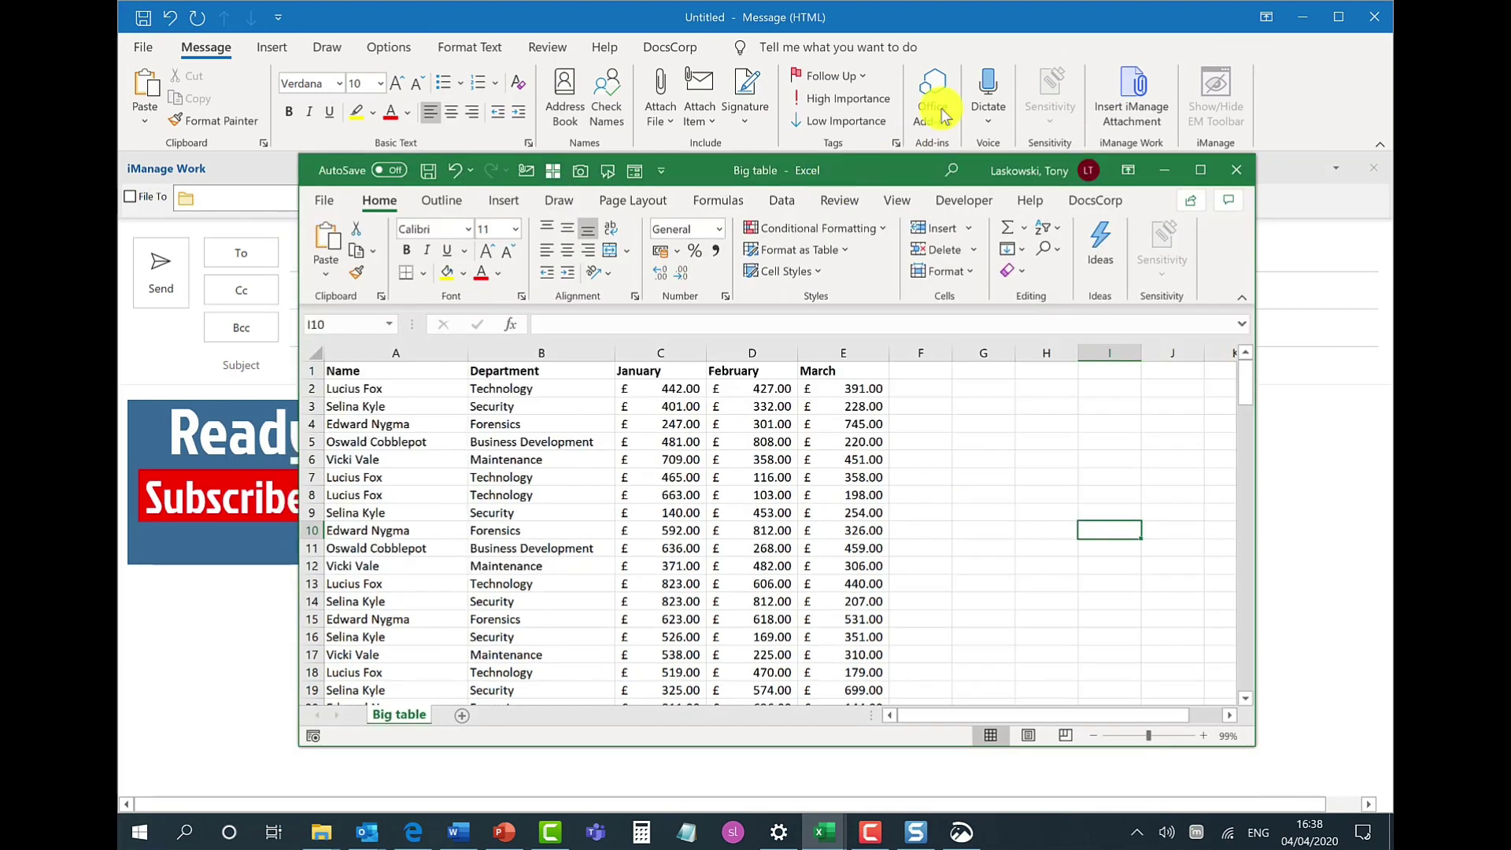
drag(874, 173, 894, 58)
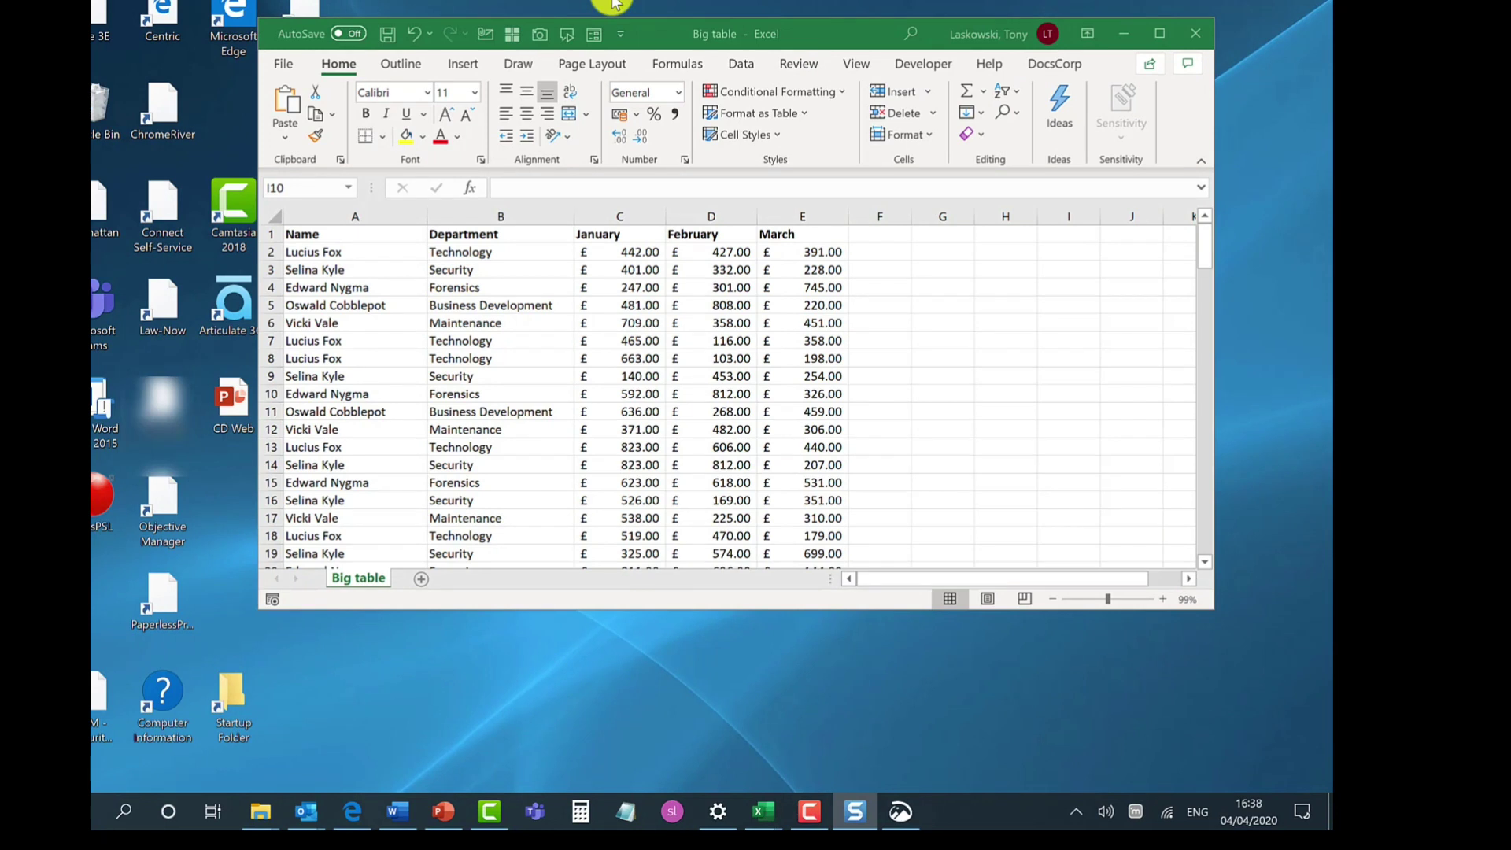
key(super+Home)
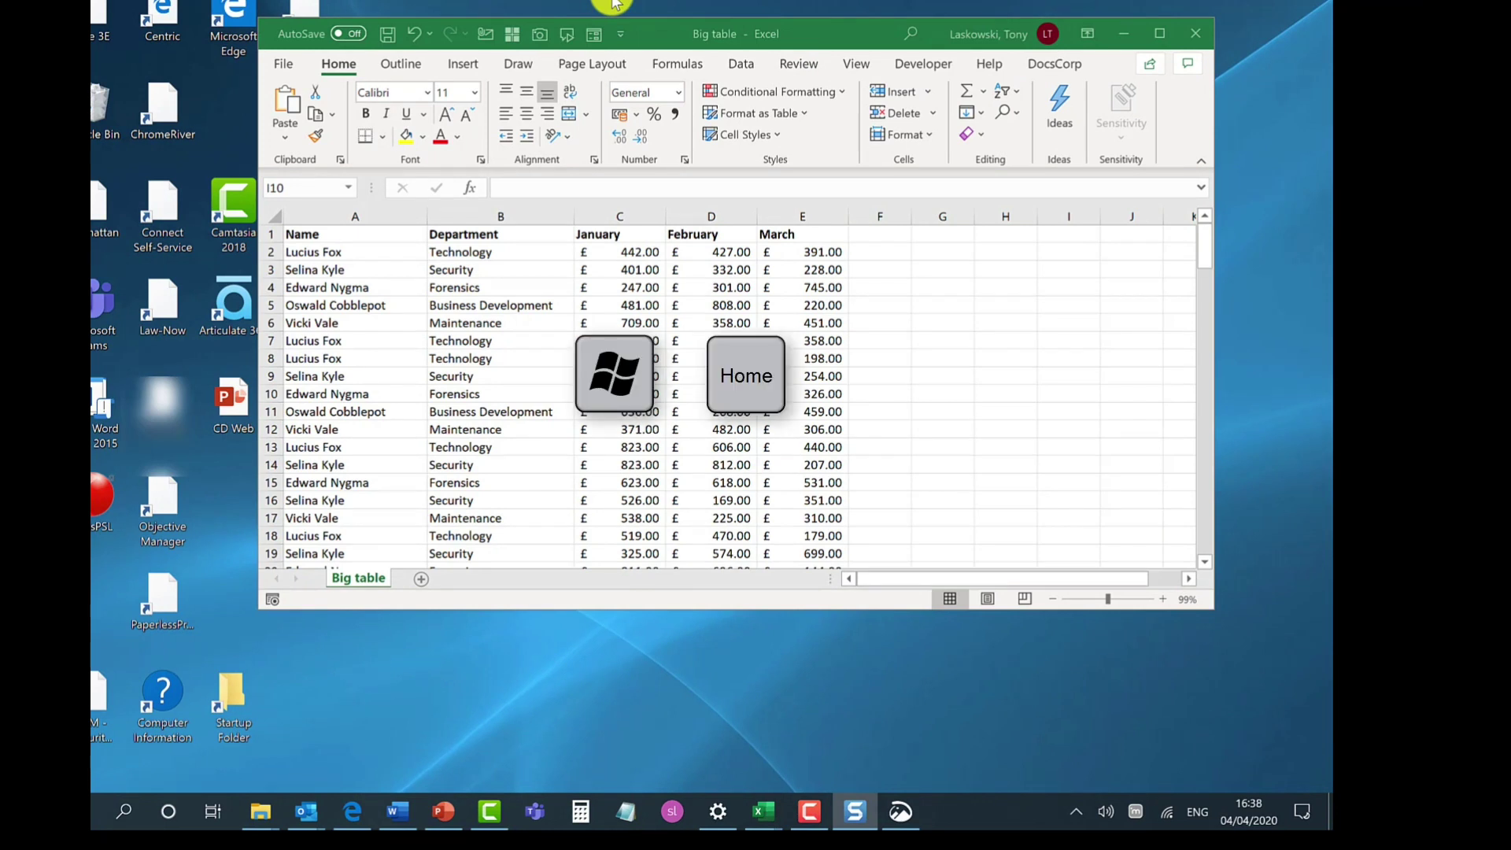